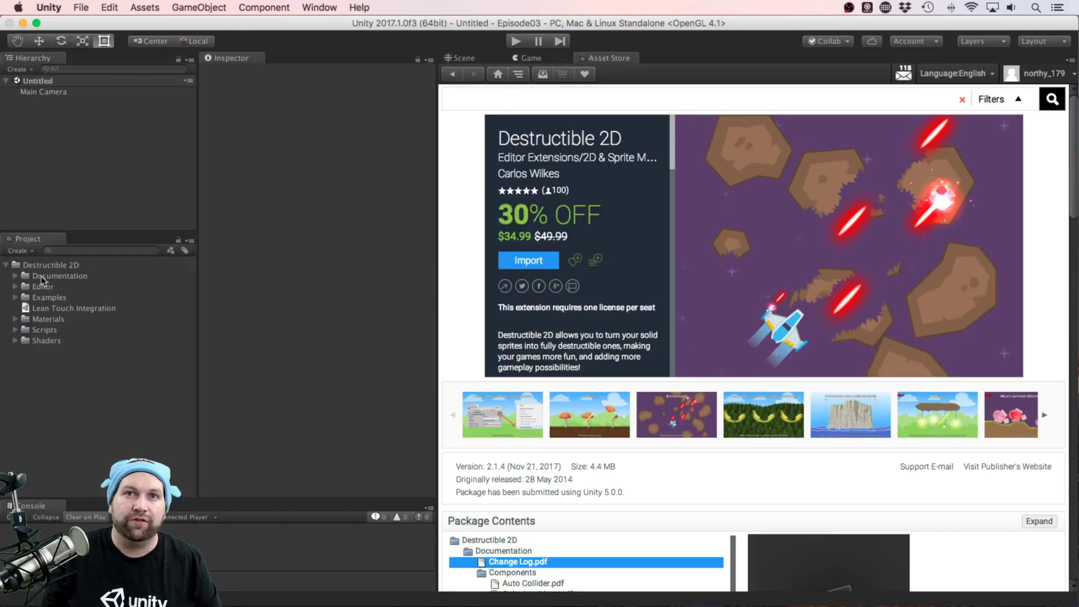
Expand the Destructible 2D Documentation folder and select the Read Me & Introduction document
left_click(15, 277)
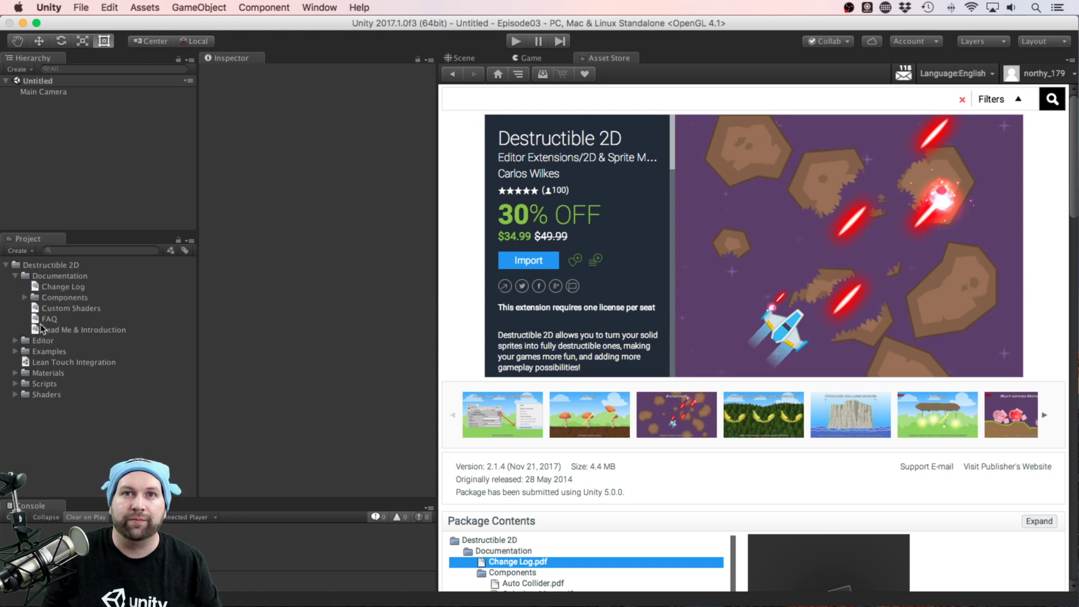
left_click(89, 330)
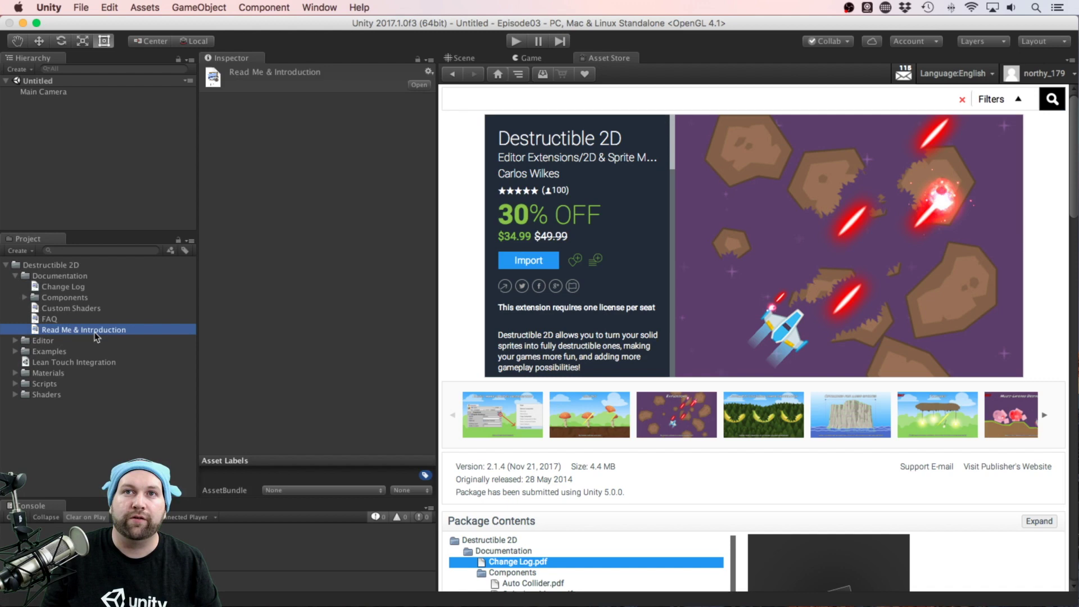
Open the Read Me PDF and follow its YouTube channel link to the tutorial playlist
double_click(92, 333)
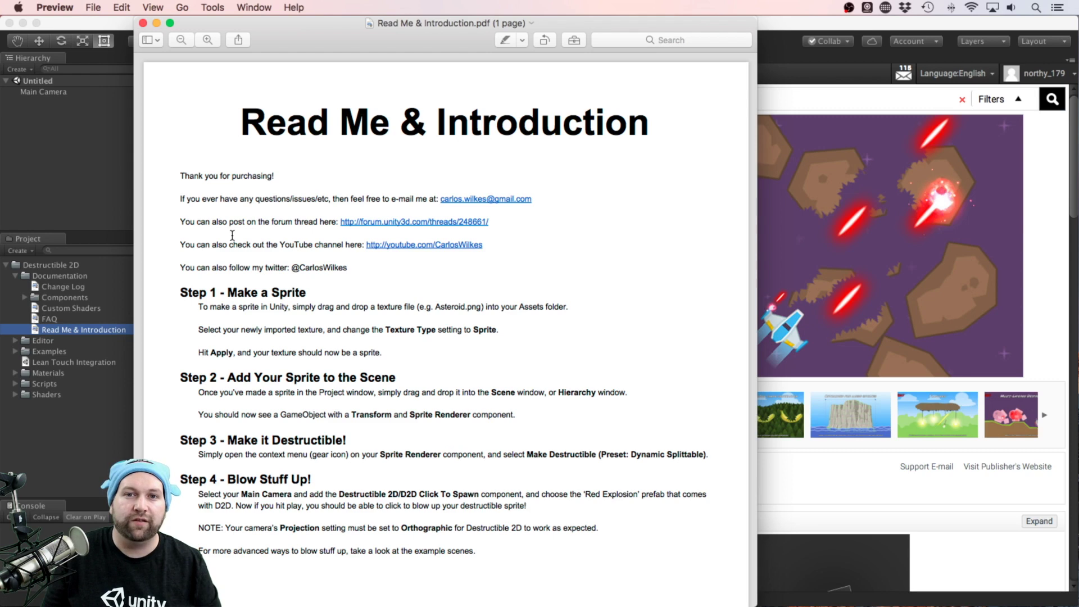
left_click(435, 248)
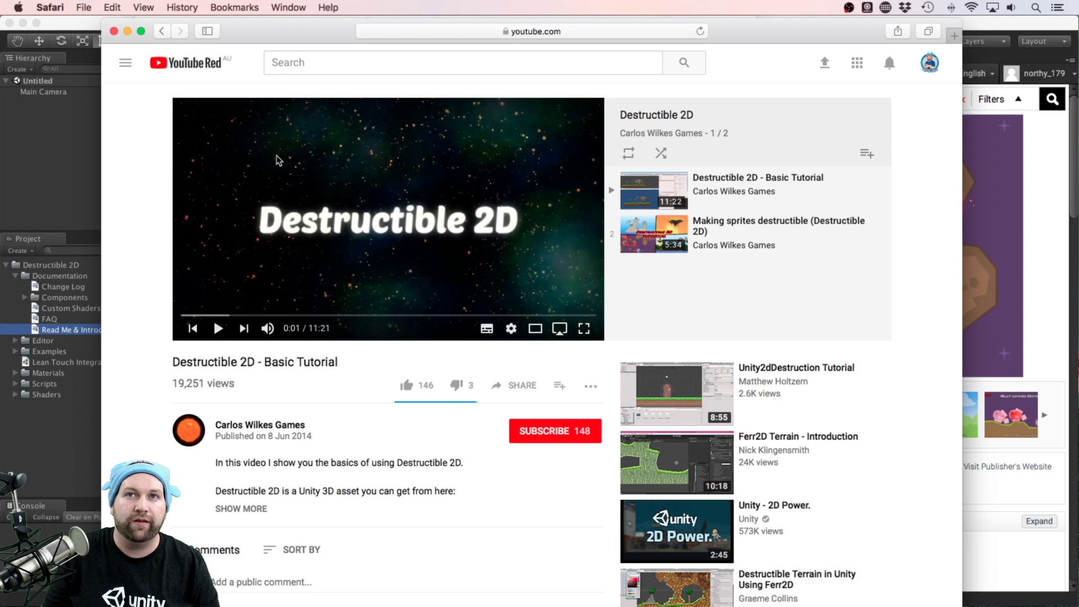
Close the Safari window showing the Destructible 2D YouTube playlist
left_click(114, 31)
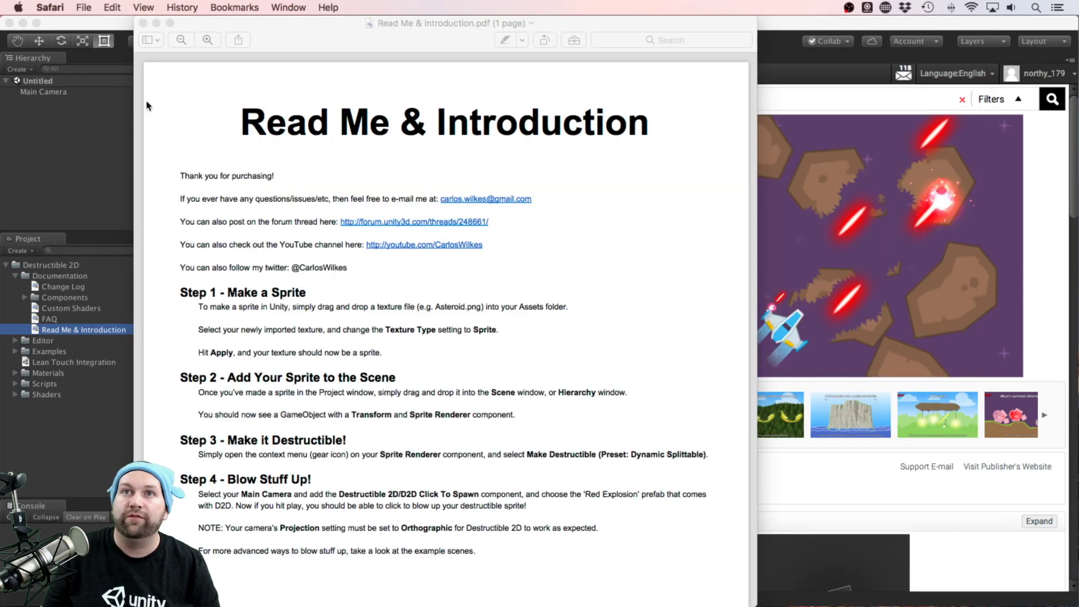
Close the Read Me, then expand and collapse the Materials, Scripts and Shaders folders
left_click(143, 23)
left_click(16, 275)
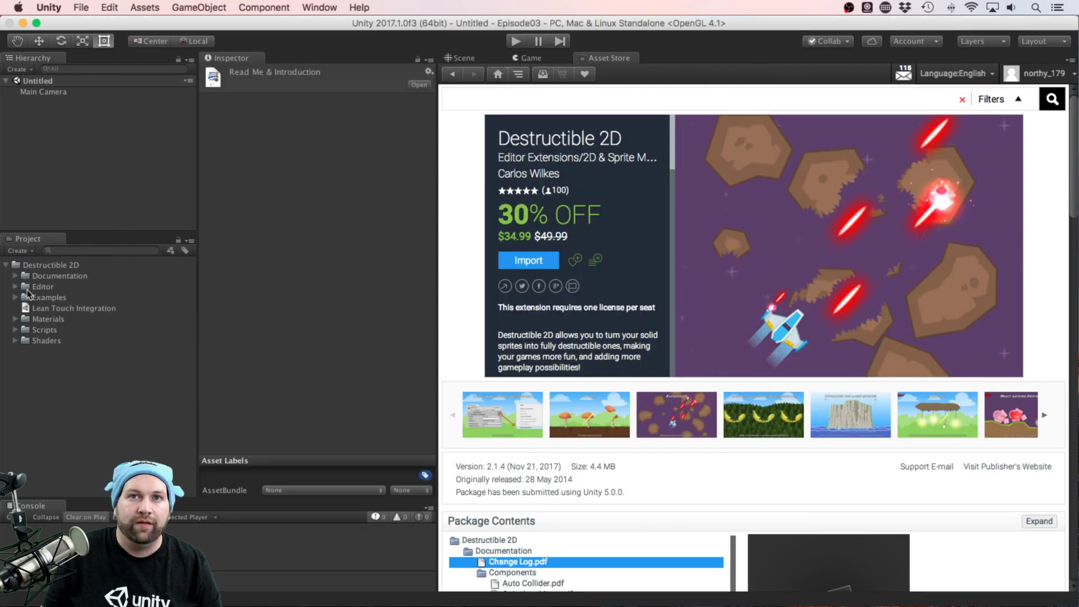
left_click(15, 319)
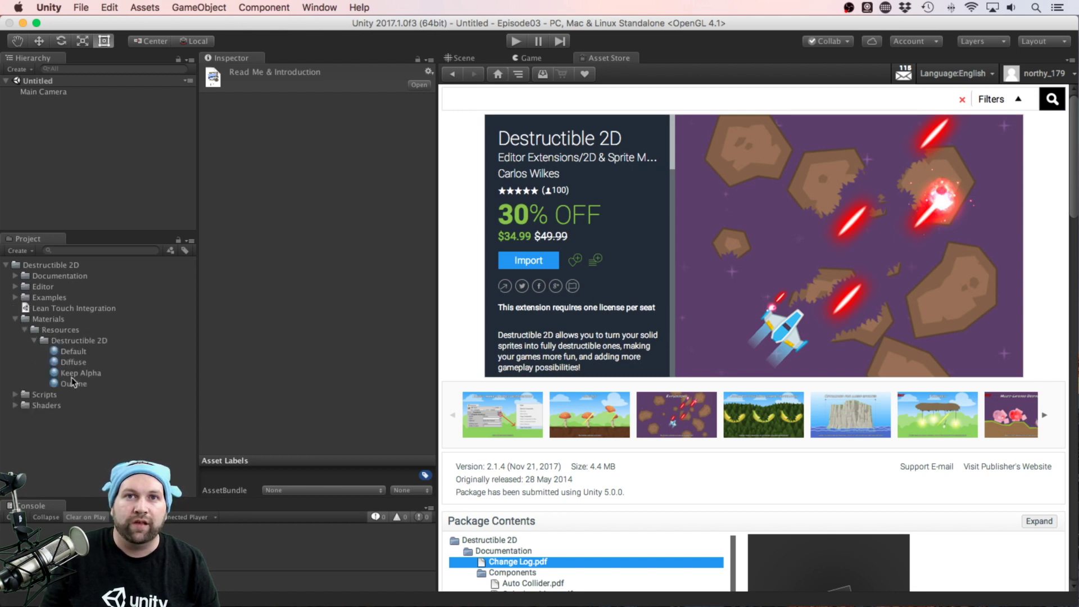
left_click(14, 319)
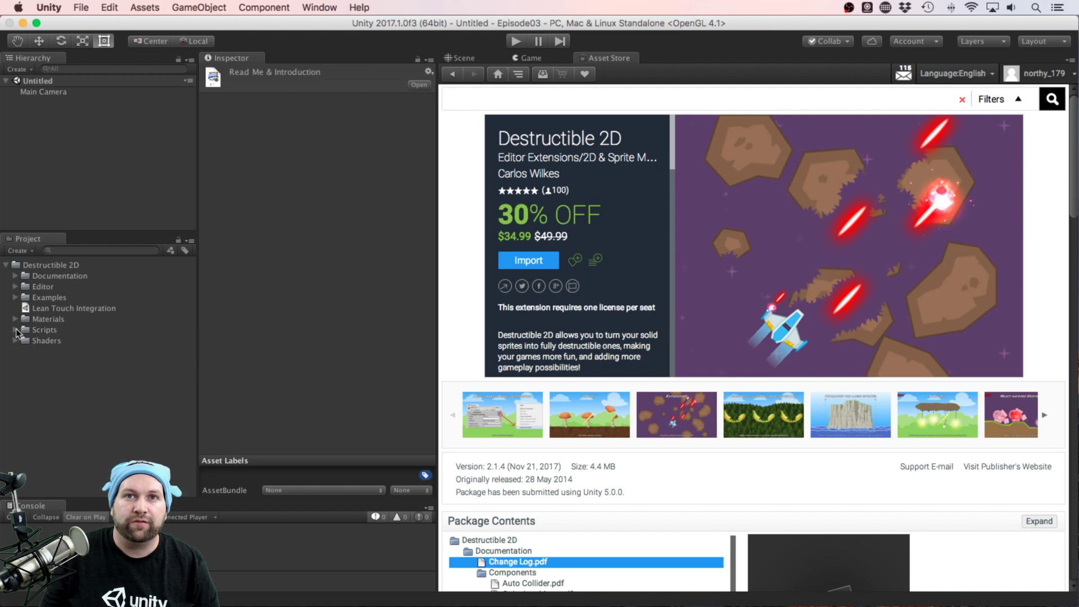
left_click(15, 330)
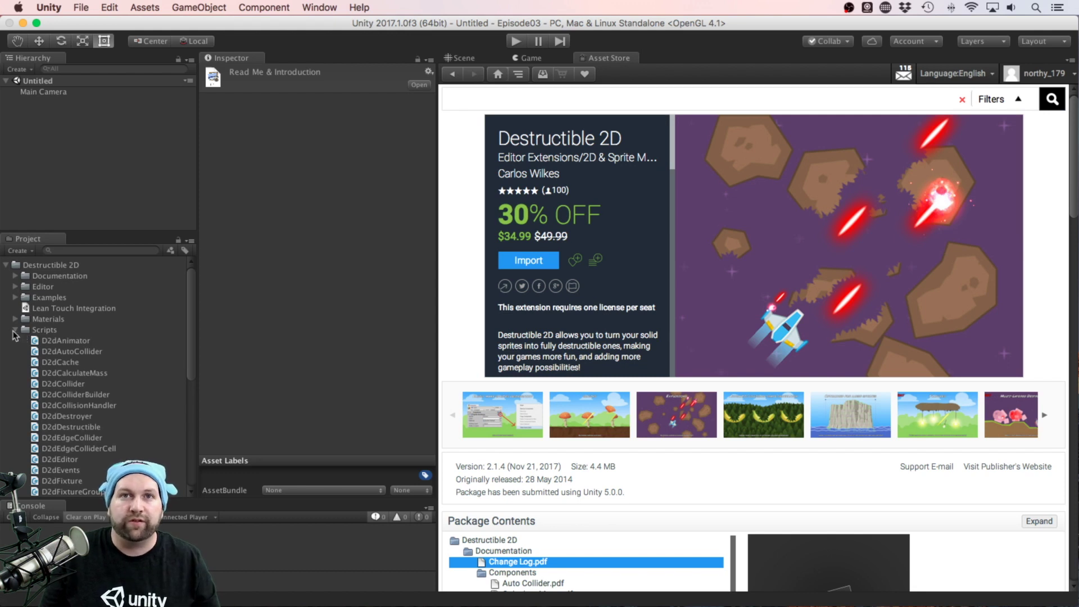
left_click(15, 332)
left_click(14, 341)
left_click(15, 340)
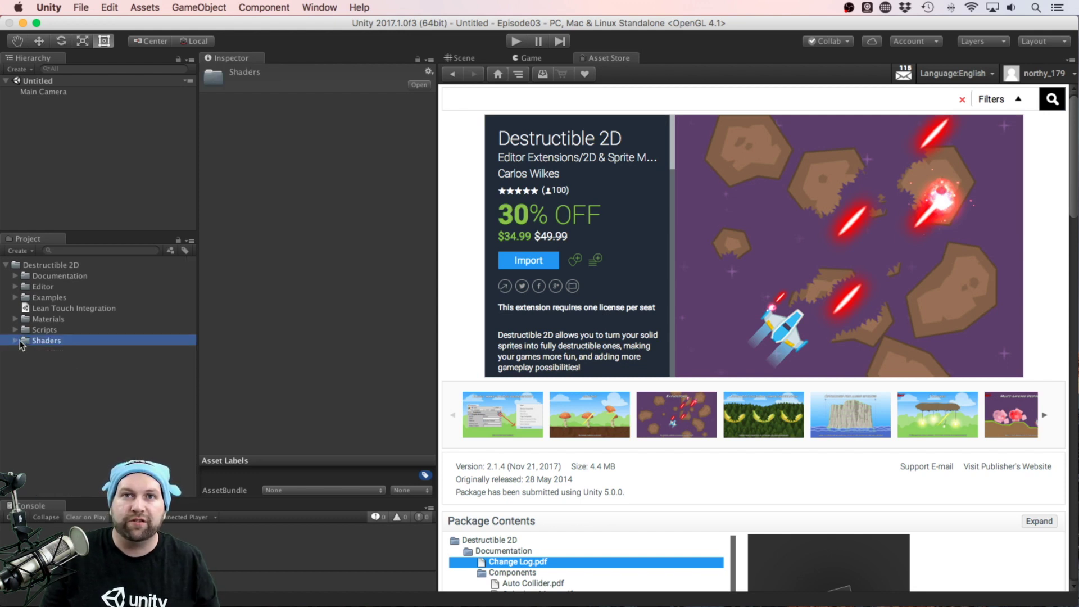
Open the Animation example scene from the Examples folder and start playing it
left_click(15, 298)
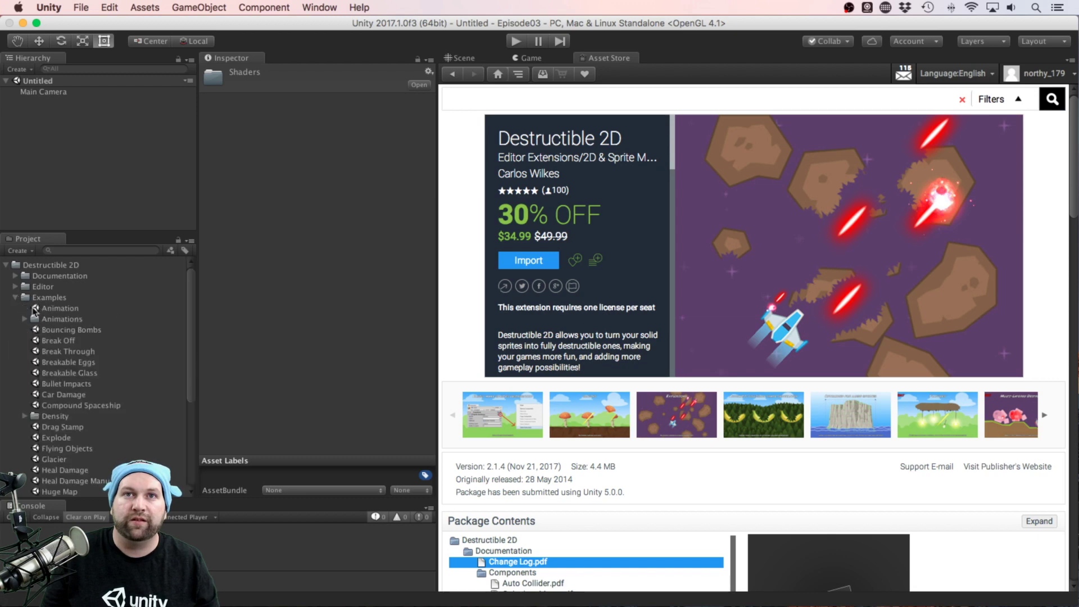
scroll(48, 323, "down", 3)
scroll(47, 322, "up", 3)
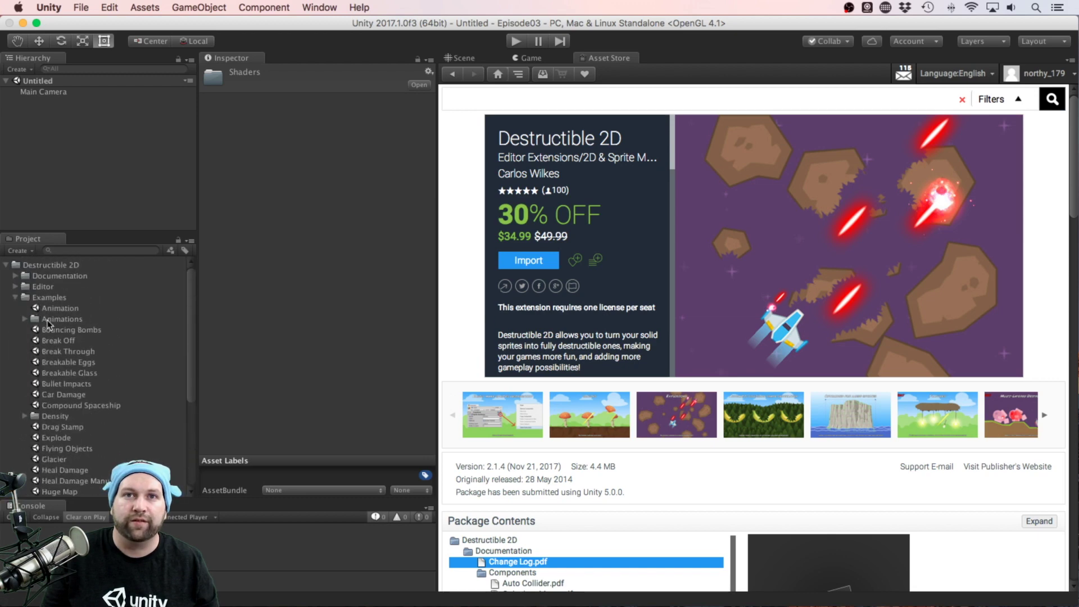
double_click(60, 308)
key("super+p")
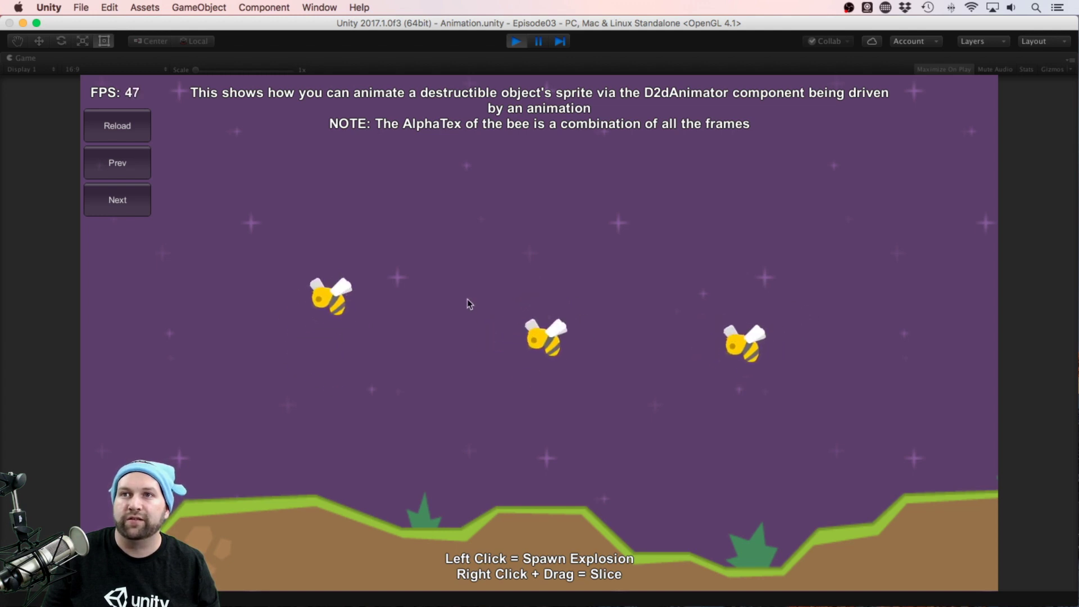
Explode one bee, then slice through the right-hand and left bees
left_click(507, 331)
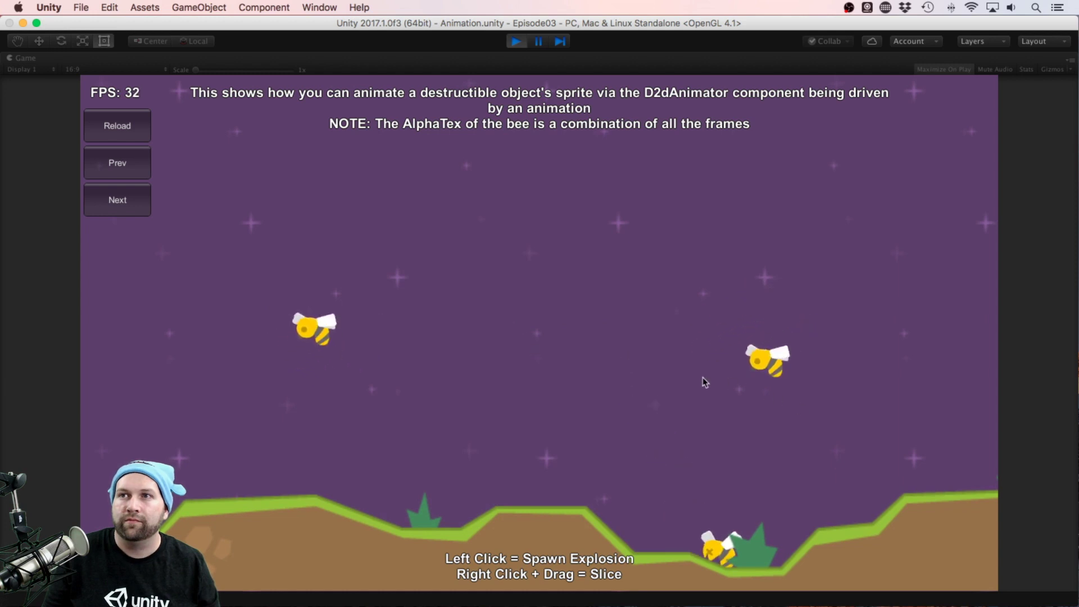
mouse_move(703, 380)
right_mouse_down()
mouse_move(730, 359)
mouse_move(778, 391)
mouse_move(805, 389)
mouse_move(799, 361)
mouse_move(749, 329)
mouse_move(814, 337)
right_mouse_up()
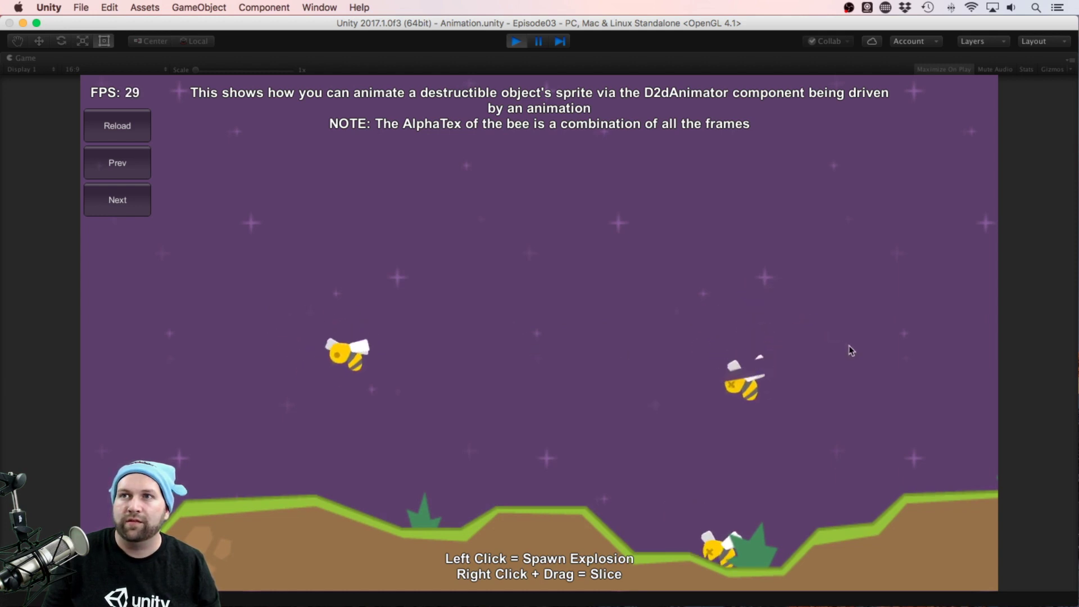
mouse_move(444, 363)
right_mouse_down()
mouse_move(327, 375)
mouse_move(475, 366)
mouse_move(459, 356)
right_mouse_up()
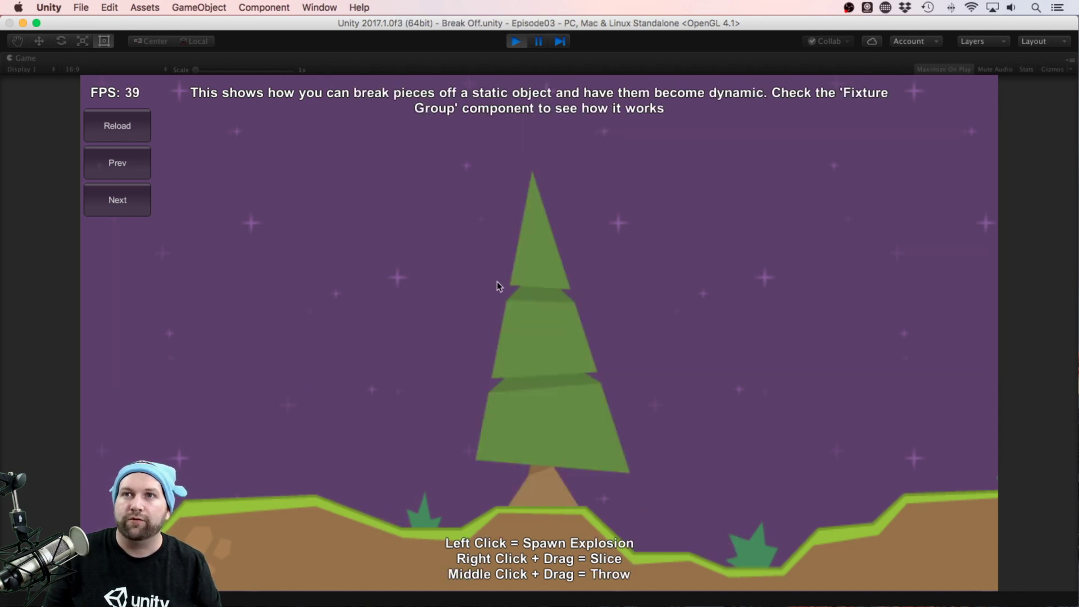
Blast pieces off the tree top and shatter the fallen tree piece
left_click(512, 261)
left_click(528, 260)
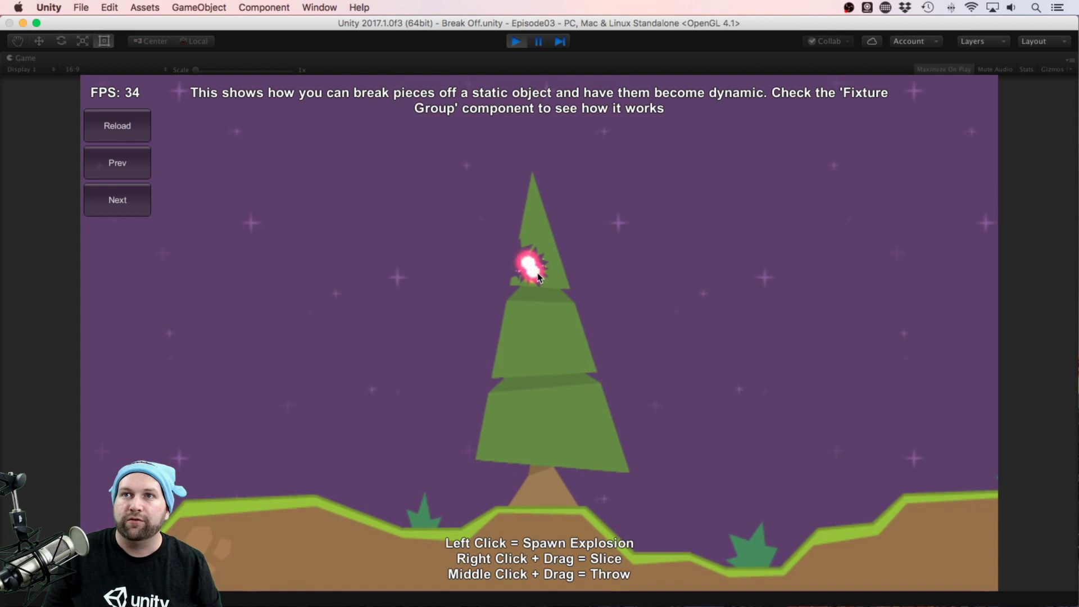
left_click(550, 280)
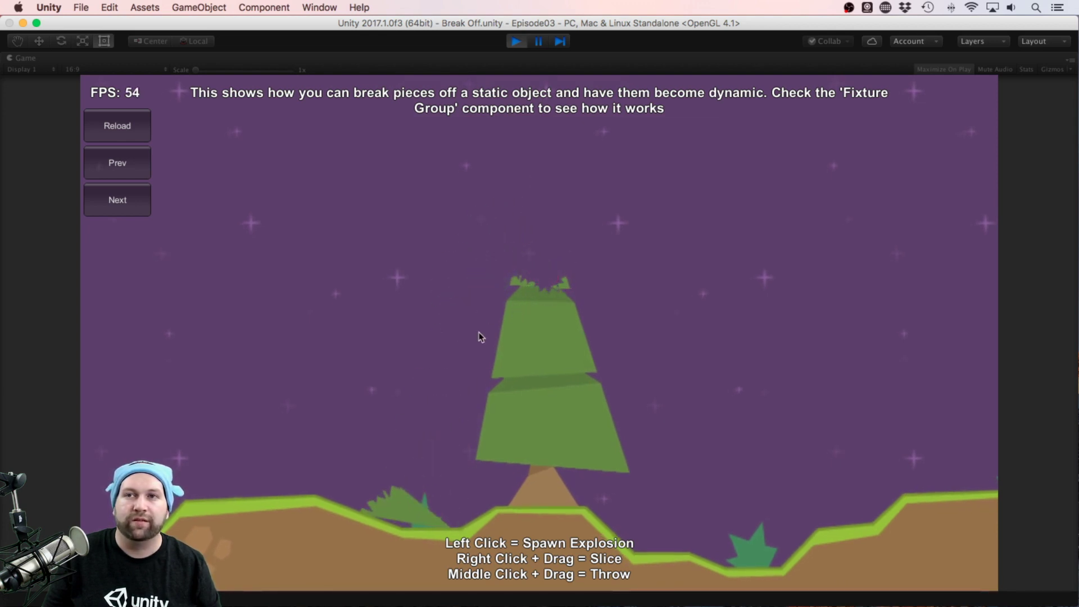
left_click(409, 497)
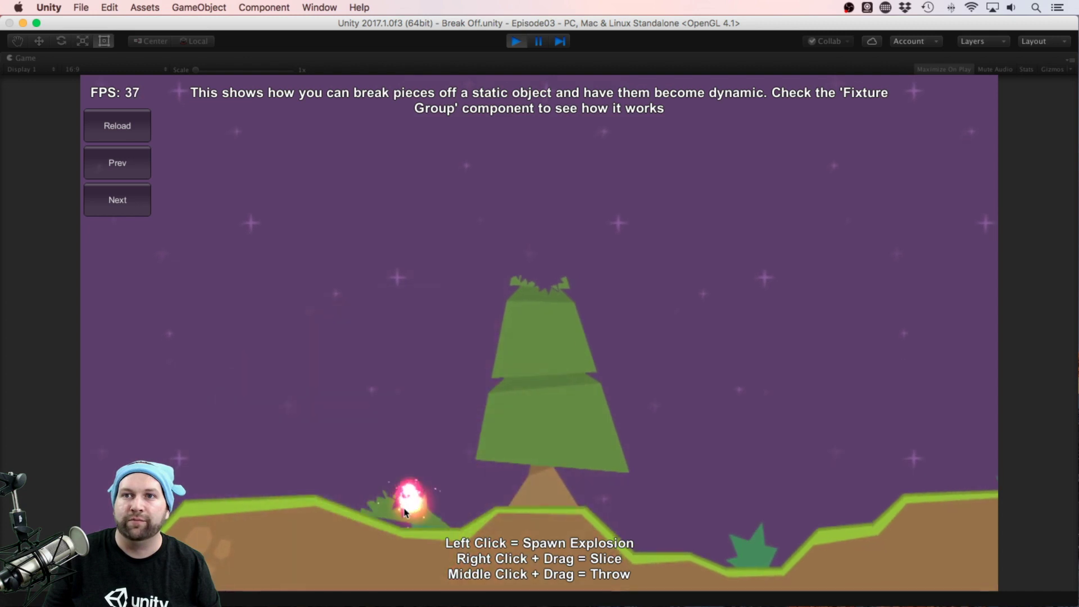
left_click(415, 498)
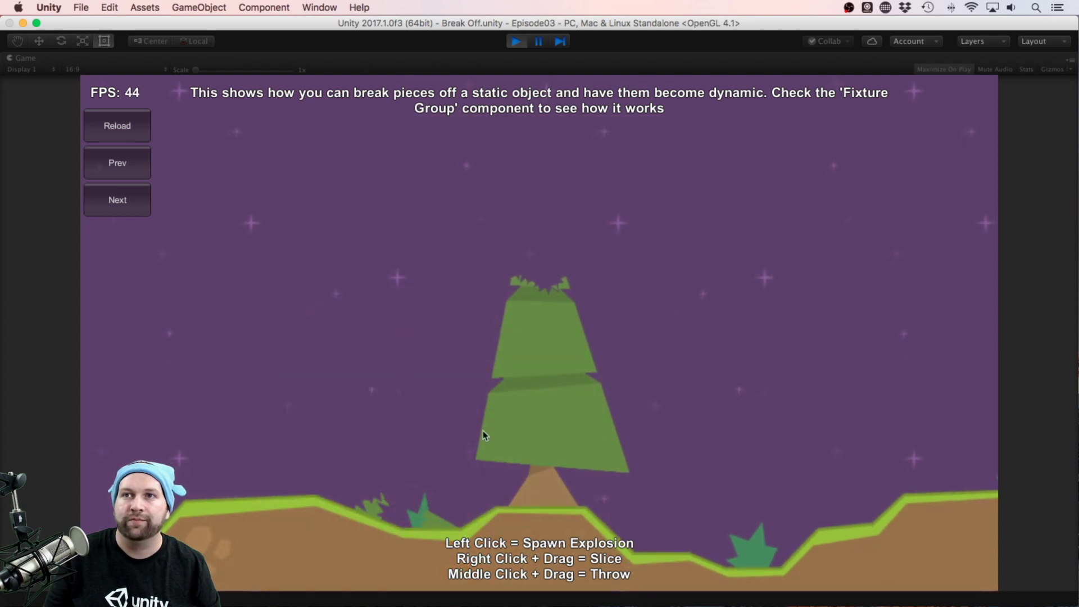
Explode the tree's upper section, side and trunk until it scatters into fragments
left_click(514, 326)
left_click(542, 345)
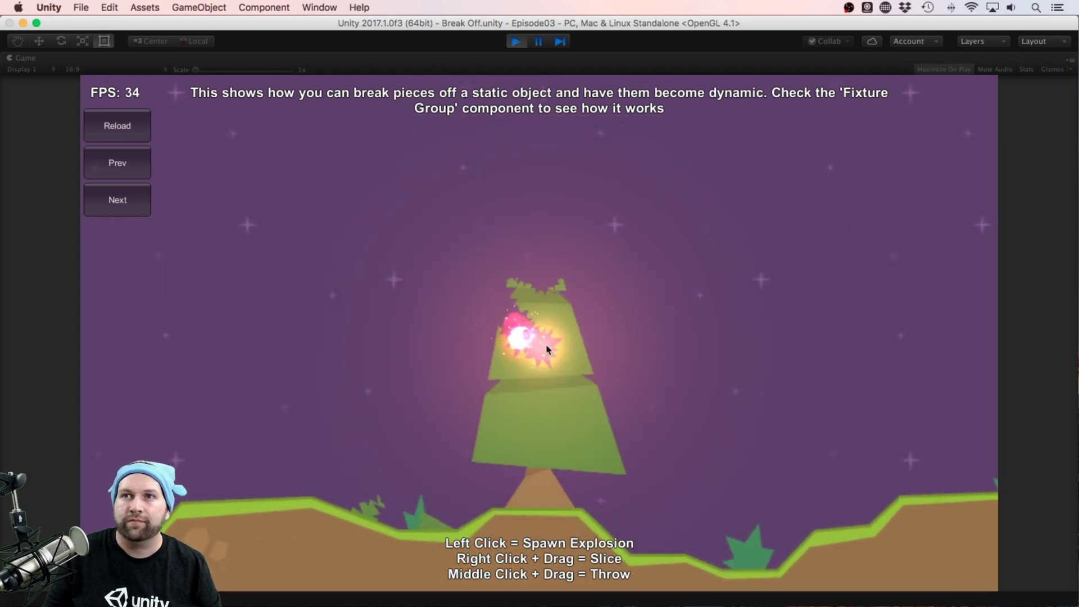
left_click(557, 336)
left_click(590, 383)
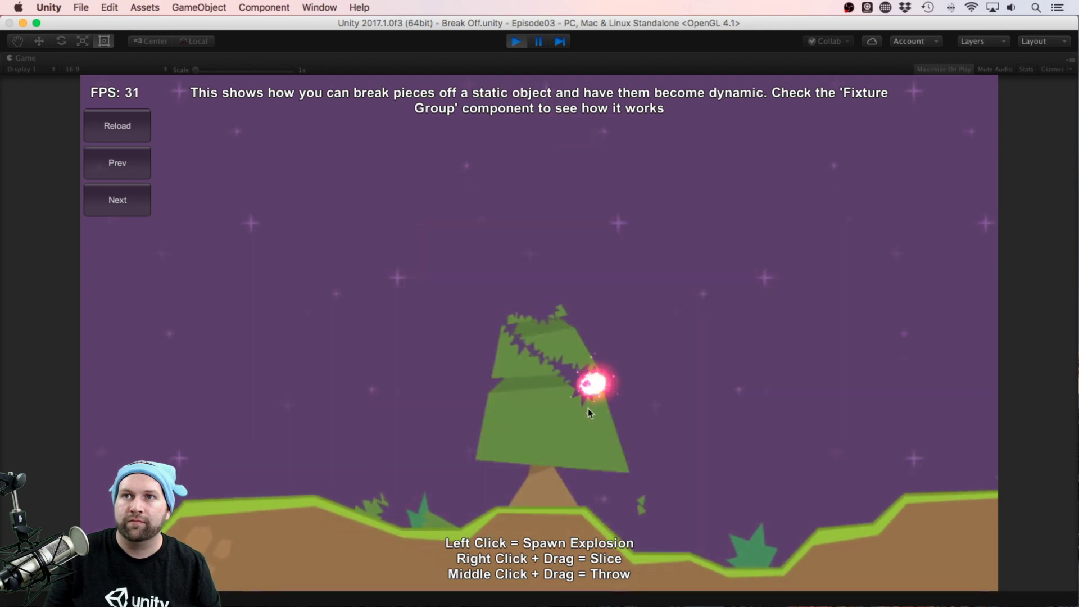
left_click(553, 420)
left_click(538, 434)
left_click(538, 449)
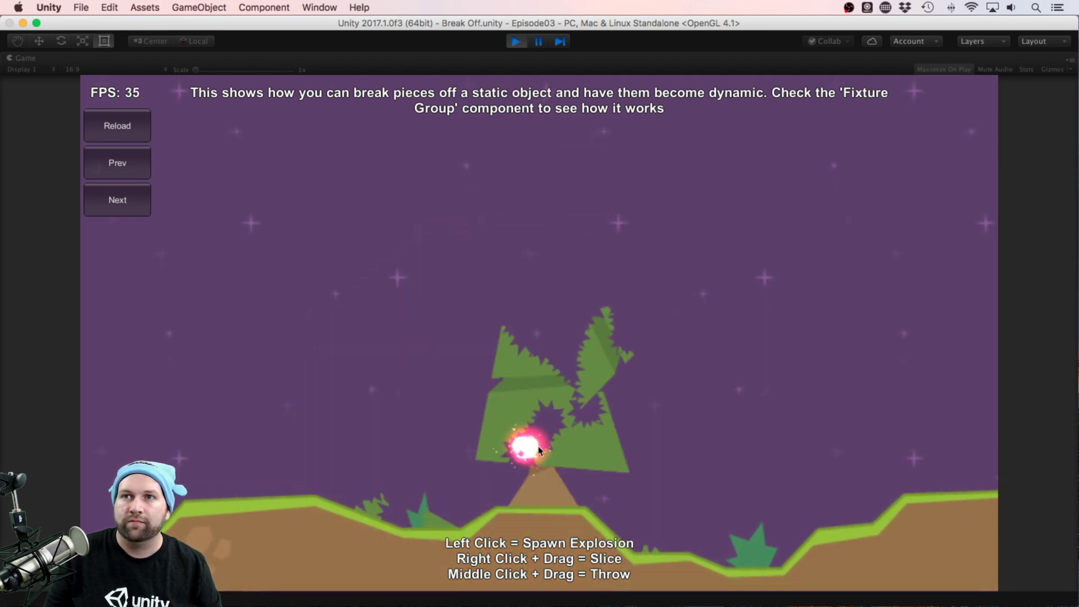
left_click(574, 405)
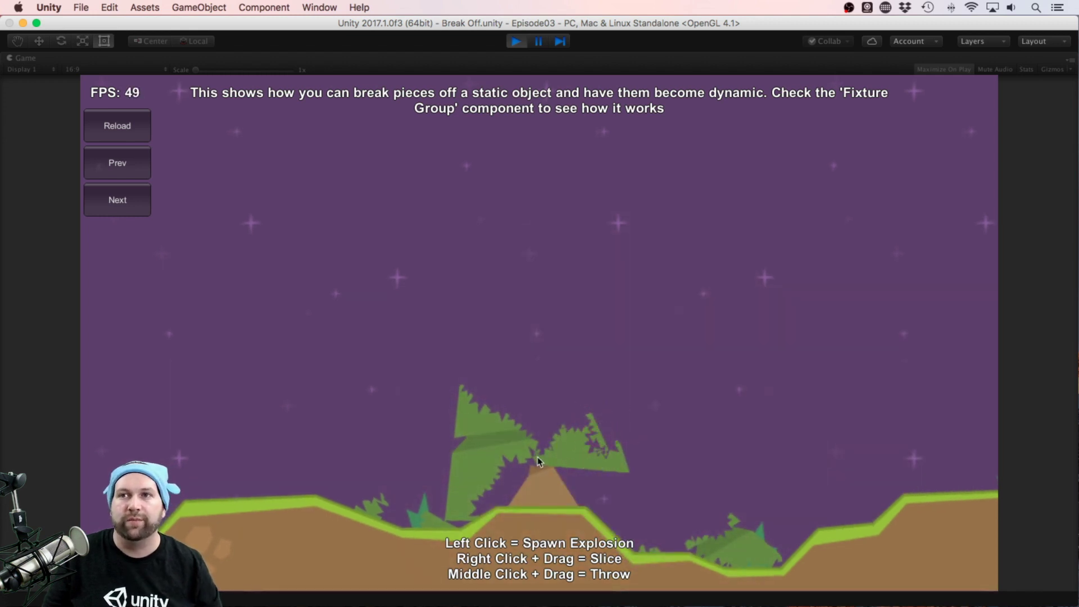
left_click(593, 440)
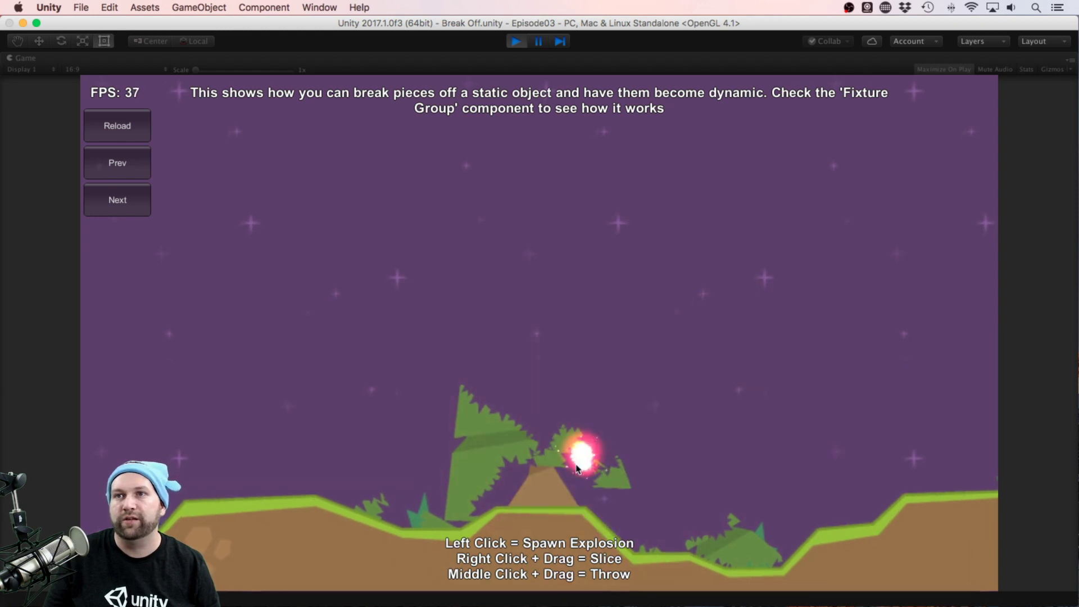
Spawn another explosion and slice across the remaining trees three times
left_click(498, 469)
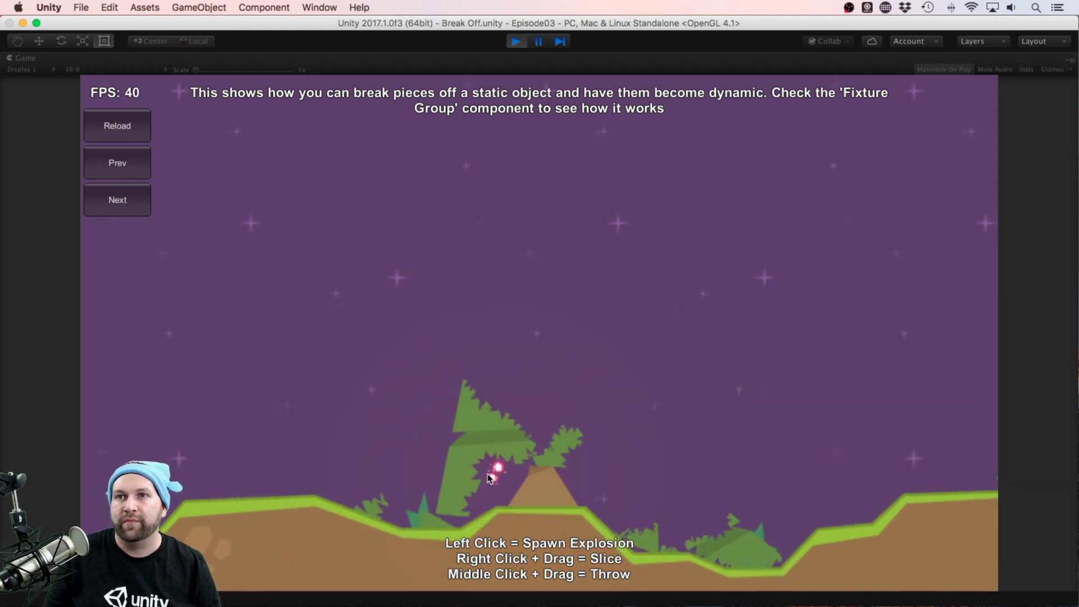
right_click_drag(393, 425, 704, 520)
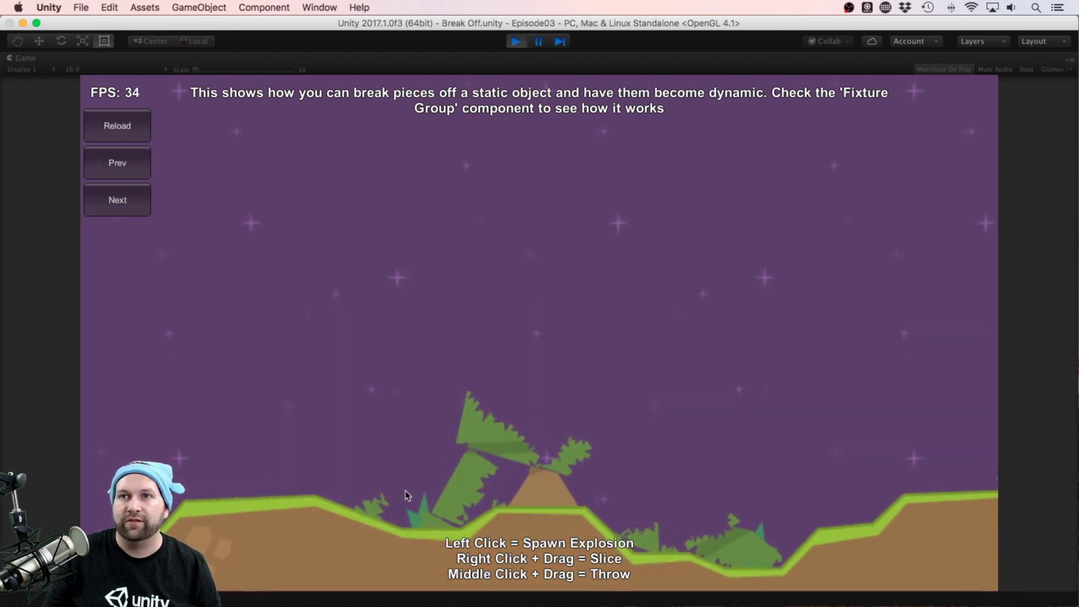
mouse_move(425, 442)
right_mouse_down()
mouse_move(471, 483)
mouse_move(694, 588)
right_mouse_up()
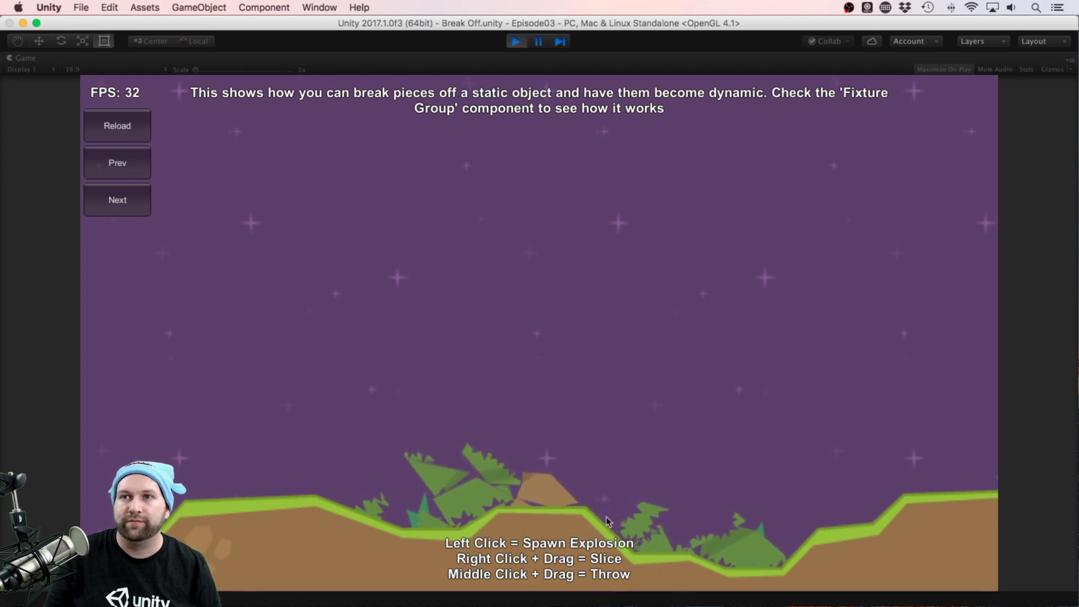
right_click_drag(626, 582, 787, 502)
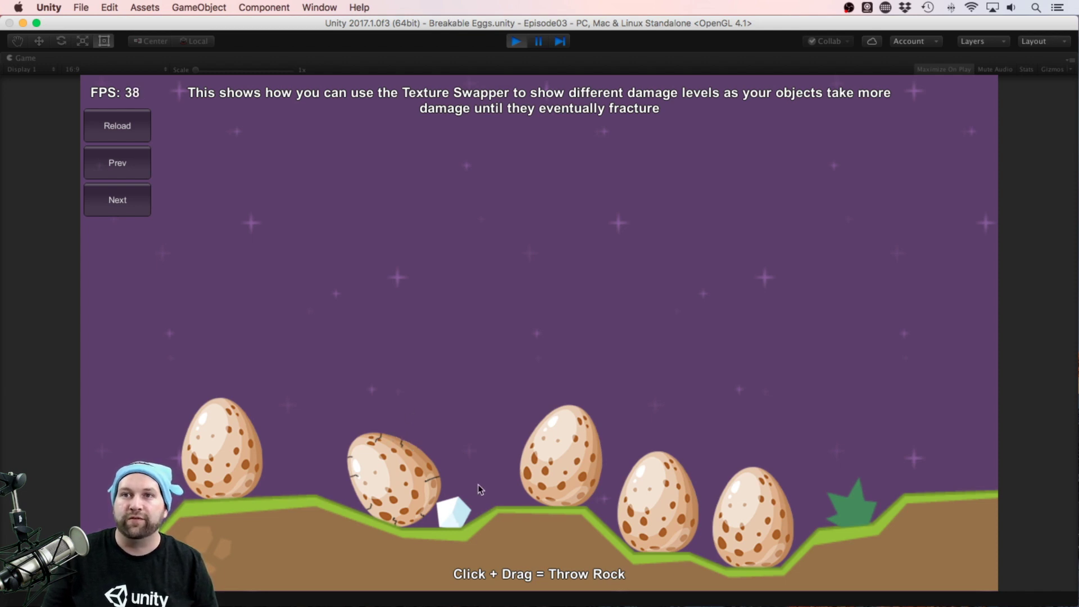
Drop rocks onto an egg until it cracks and shatters, then throw more at the remaining eggs
left_click(426, 250)
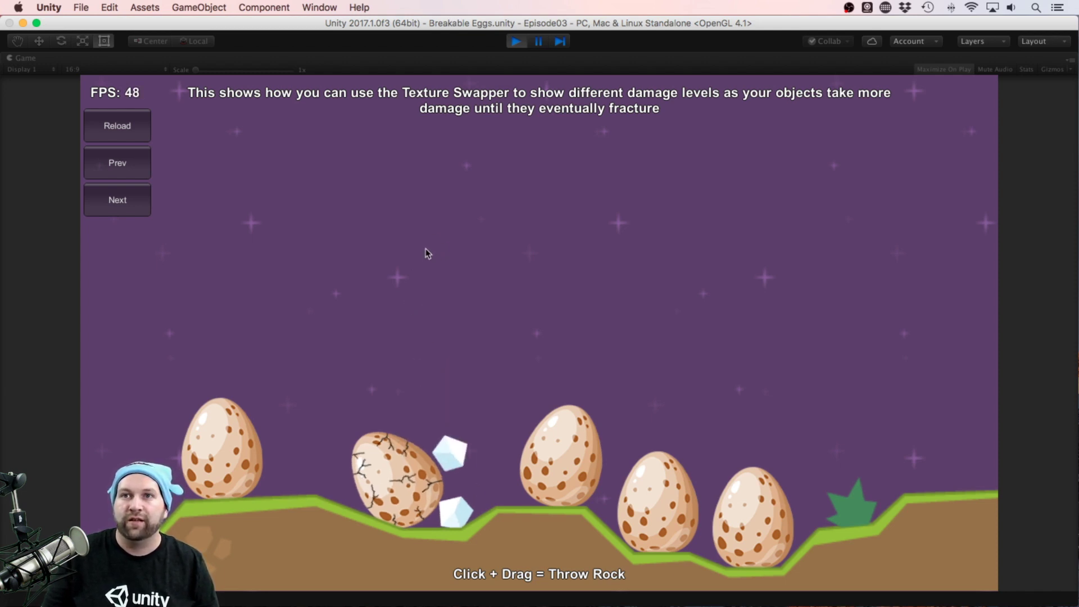
left_click(392, 246)
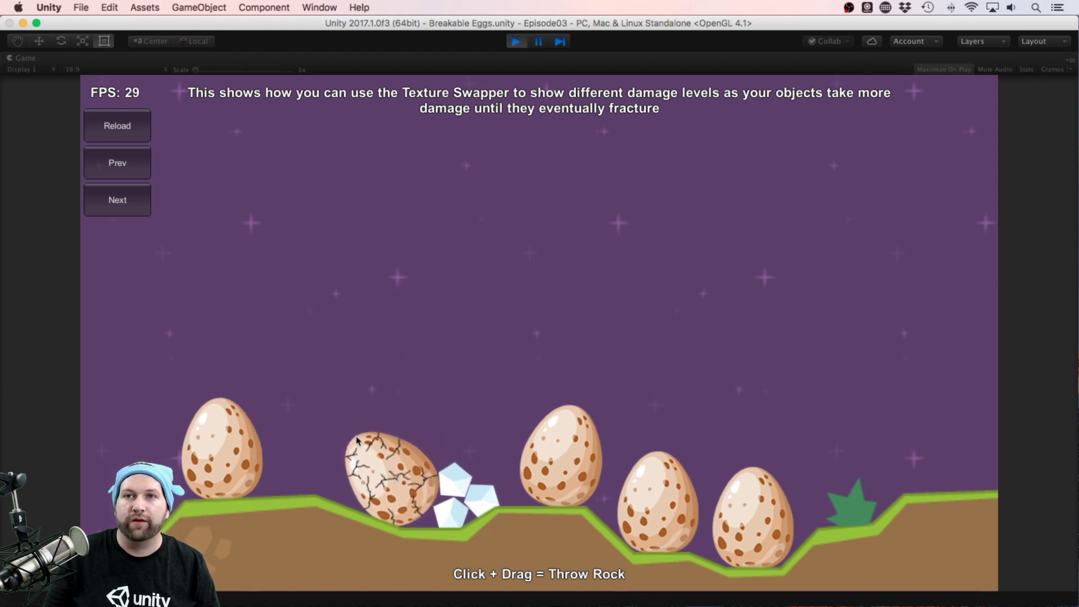
left_click(402, 283)
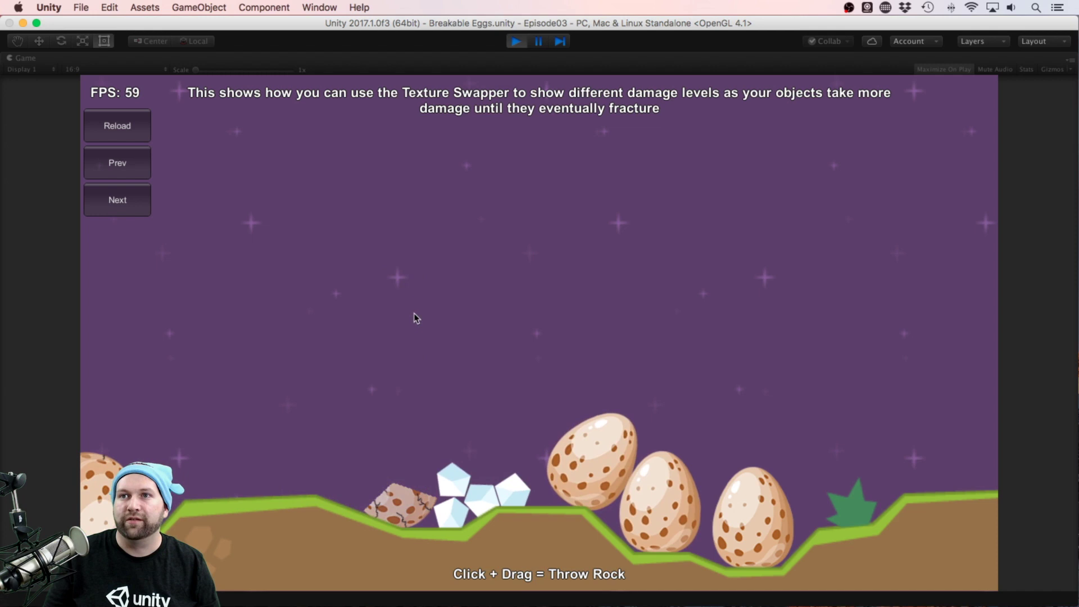
left_click(525, 251)
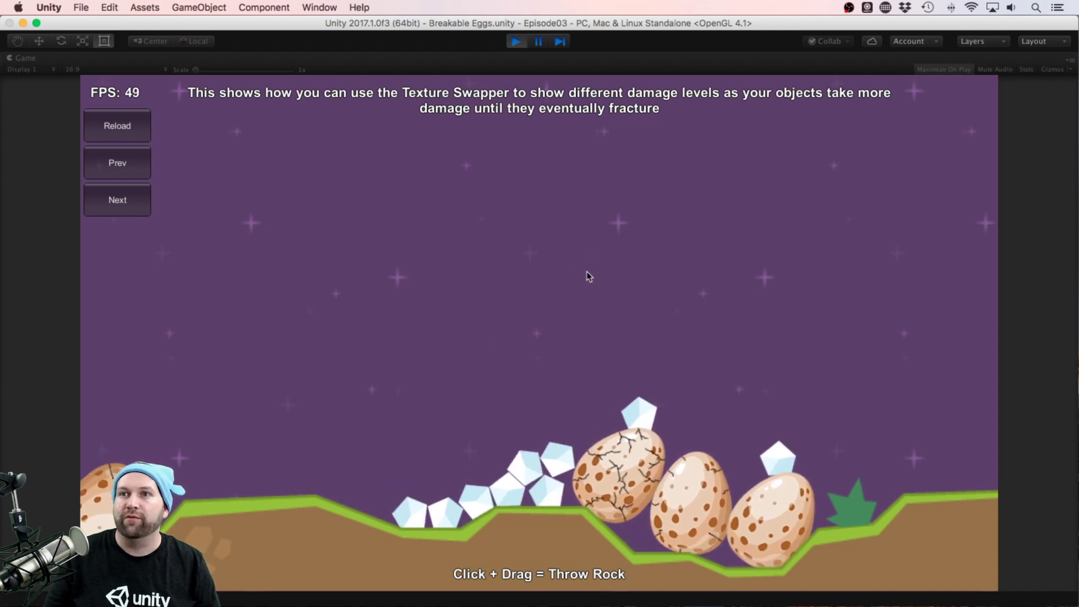
left_click(587, 272)
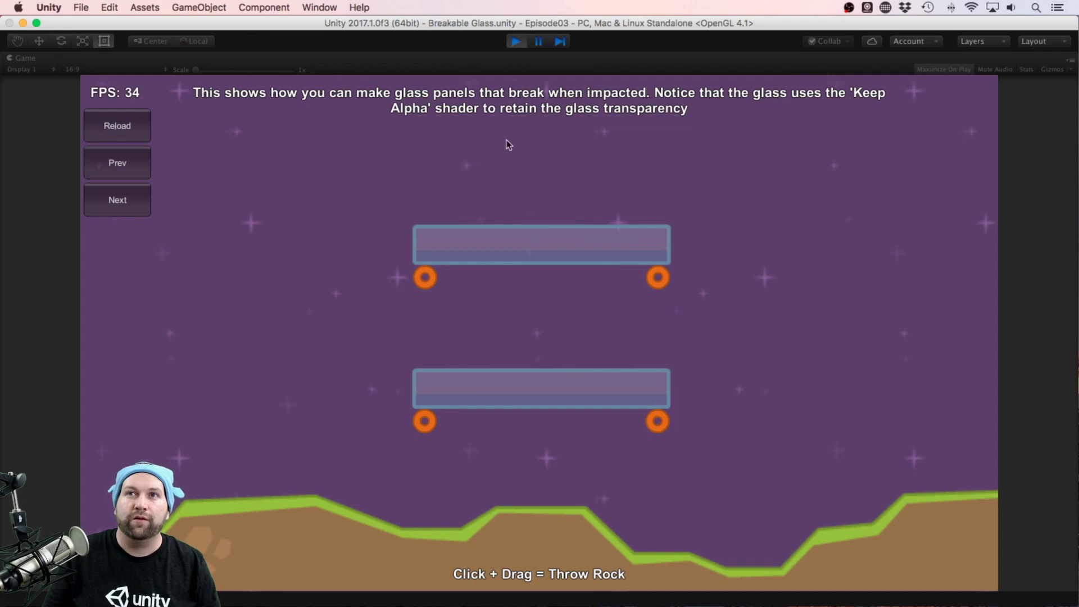
Throw two rocks onto the upper glass panel, then hurl one to shatter both panels
left_click(507, 145)
left_click(561, 150)
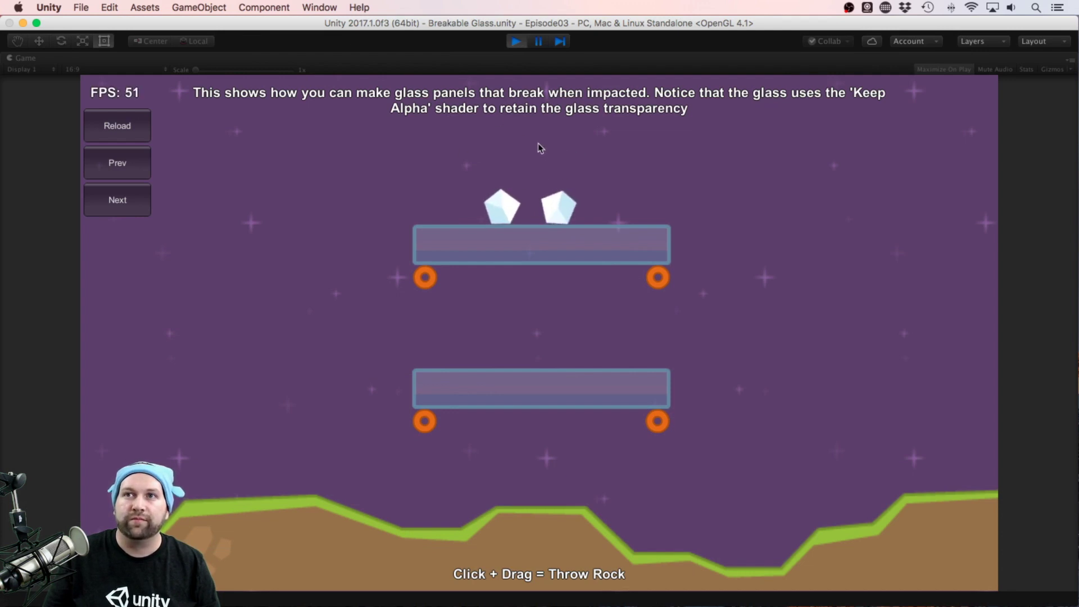
left_click_drag(556, 338, 521, 272)
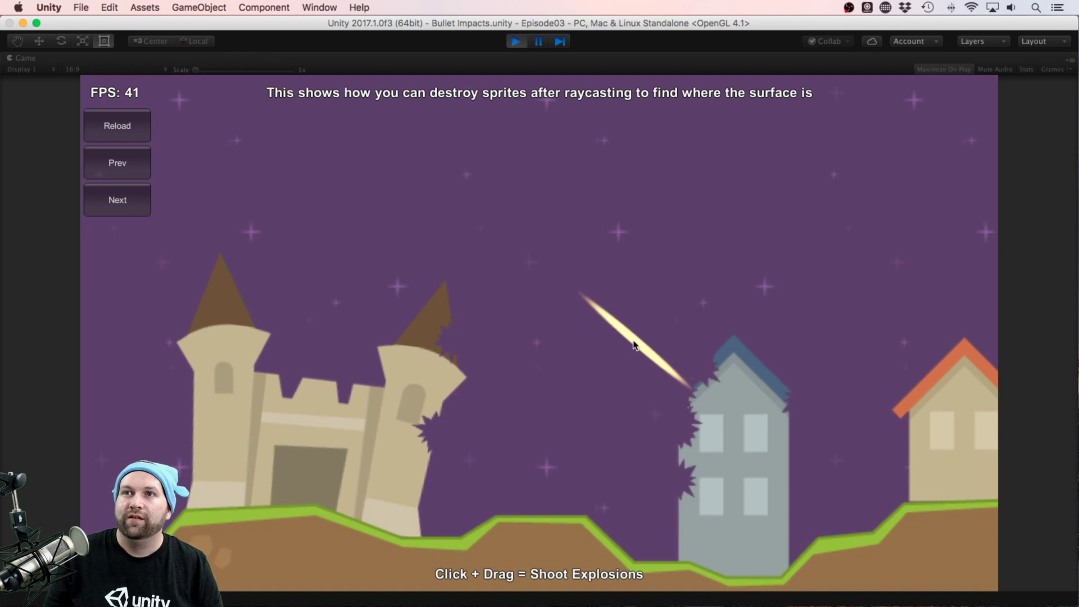
Shoot explosions into the castle wall and the grey house, widening the holes in each
left_click_drag(595, 357, 502, 368)
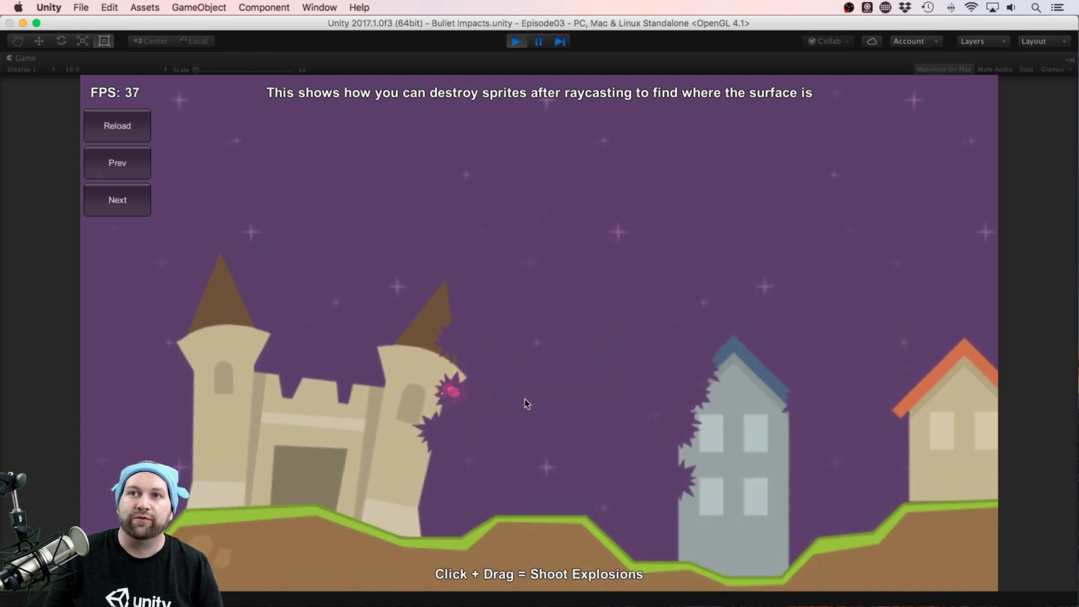
mouse_move(525, 402)
left_mouse_down()
mouse_move(497, 443)
mouse_move(449, 442)
left_mouse_up()
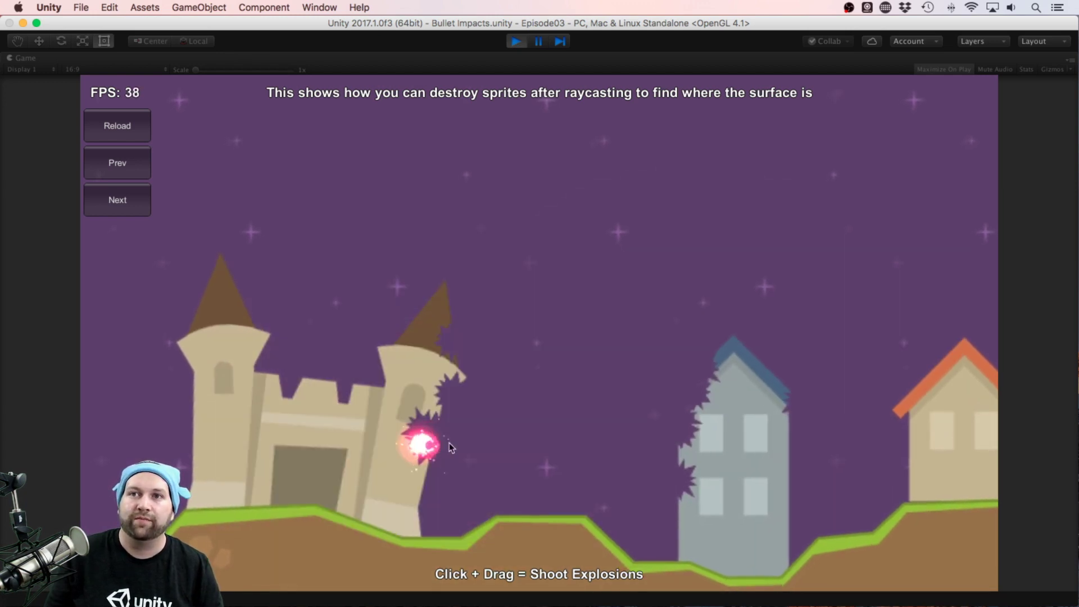
left_click_drag(499, 397, 633, 438)
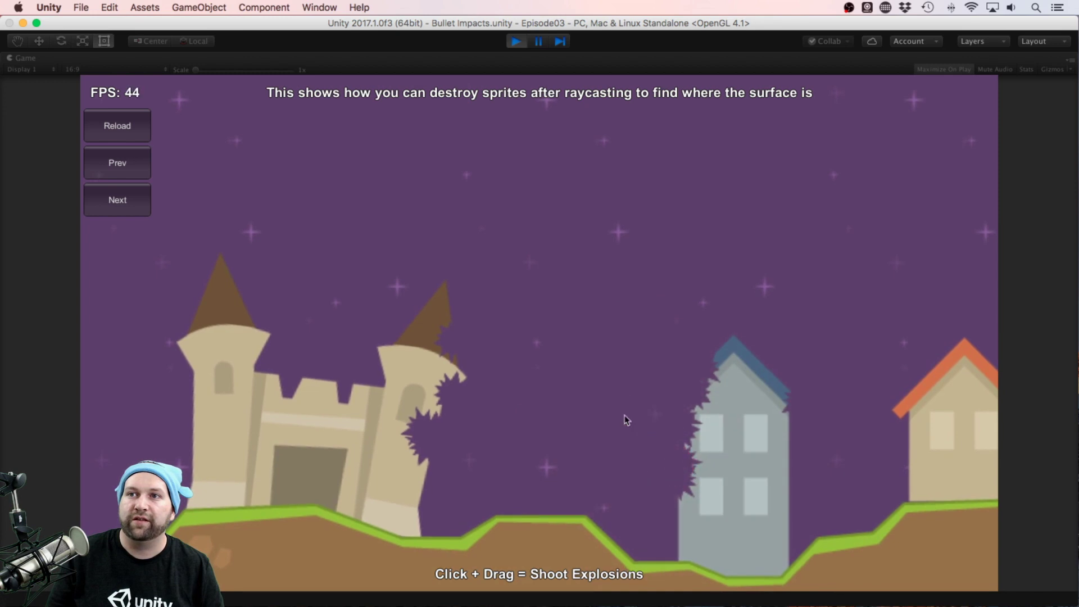
left_click_drag(621, 361, 652, 385)
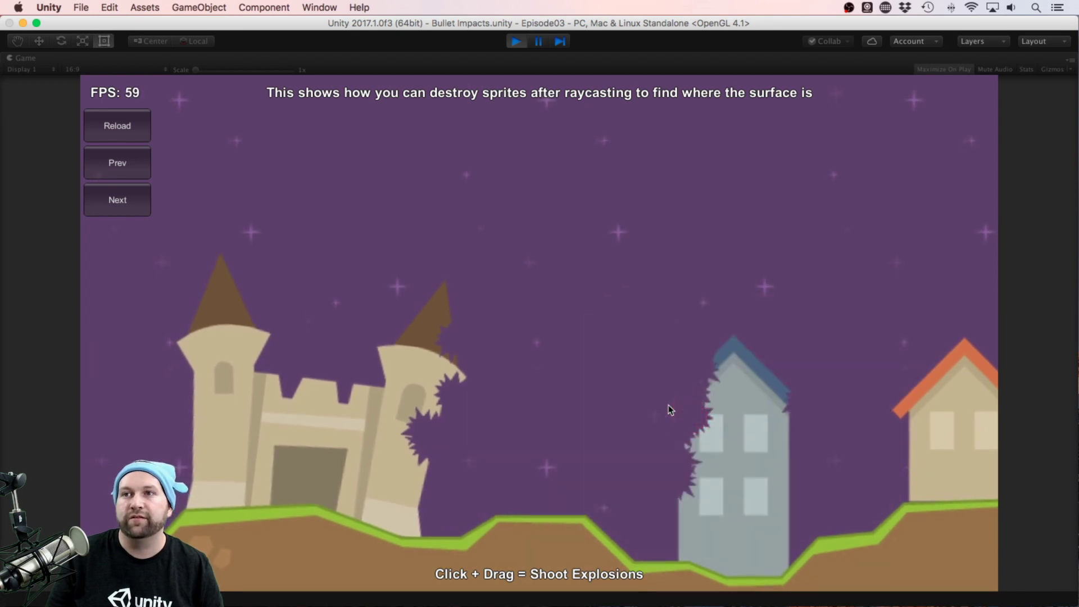
left_click_drag(587, 340, 663, 390)
left_click_drag(598, 361, 676, 421)
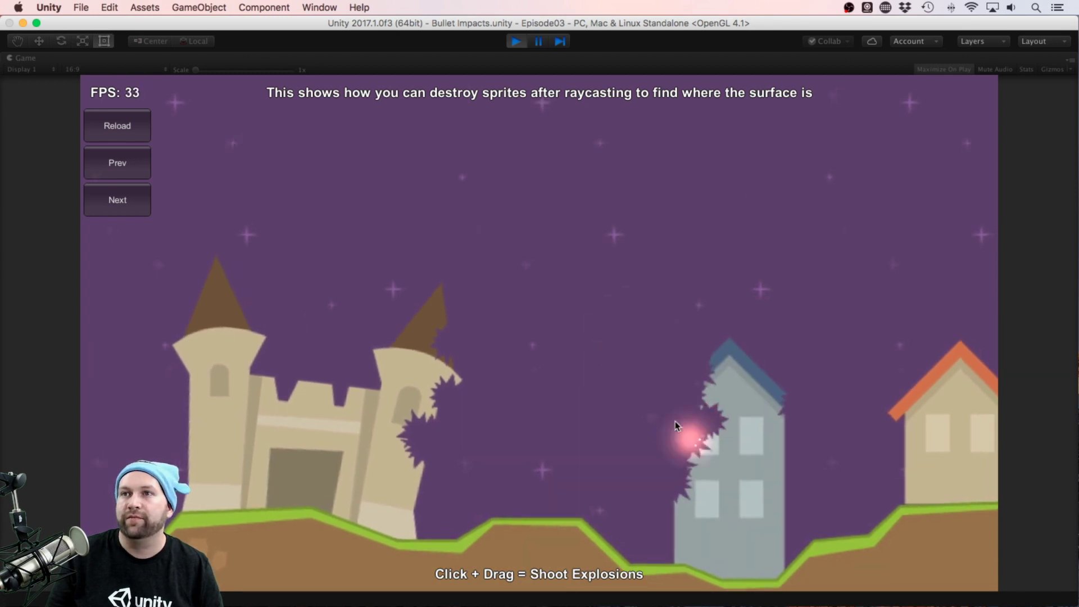
left_click_drag(588, 378, 677, 425)
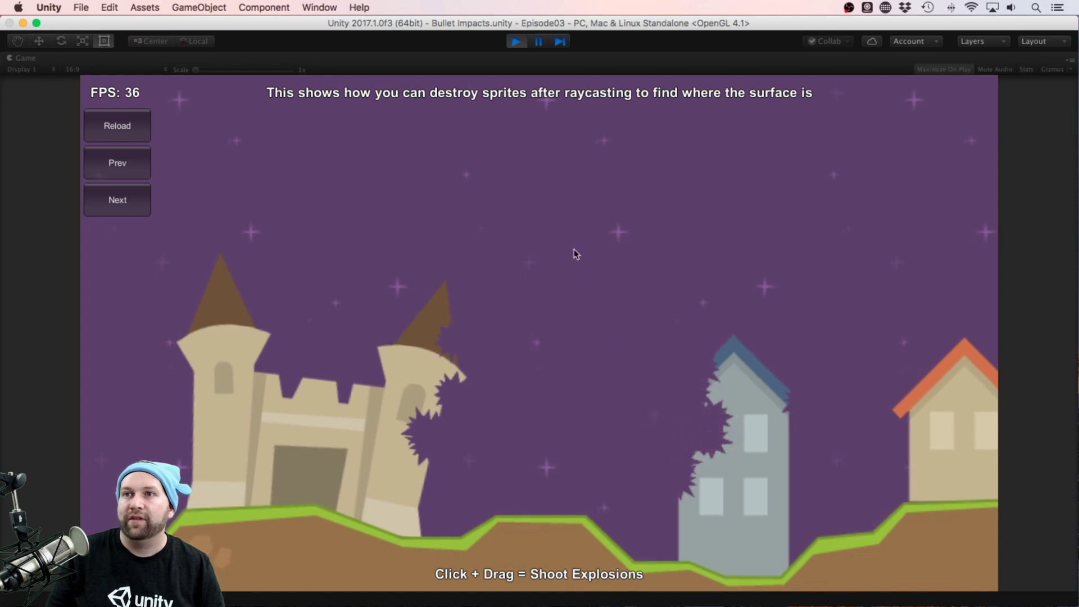
Exit play mode, then browse the Component > Destructible 2D menu and close it without adding anything
left_click(516, 41)
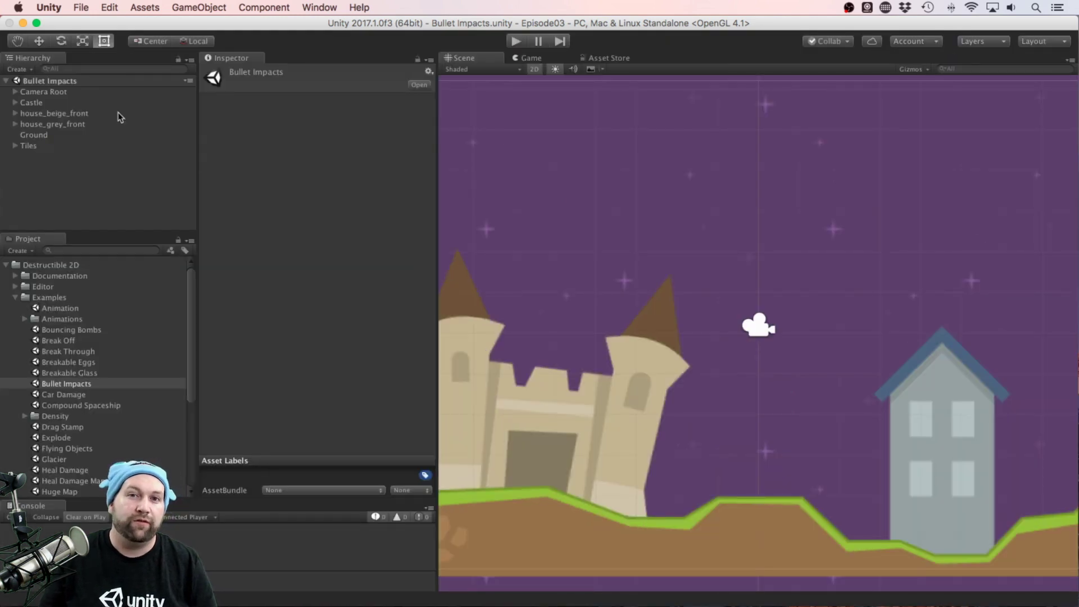
left_click(250, 8)
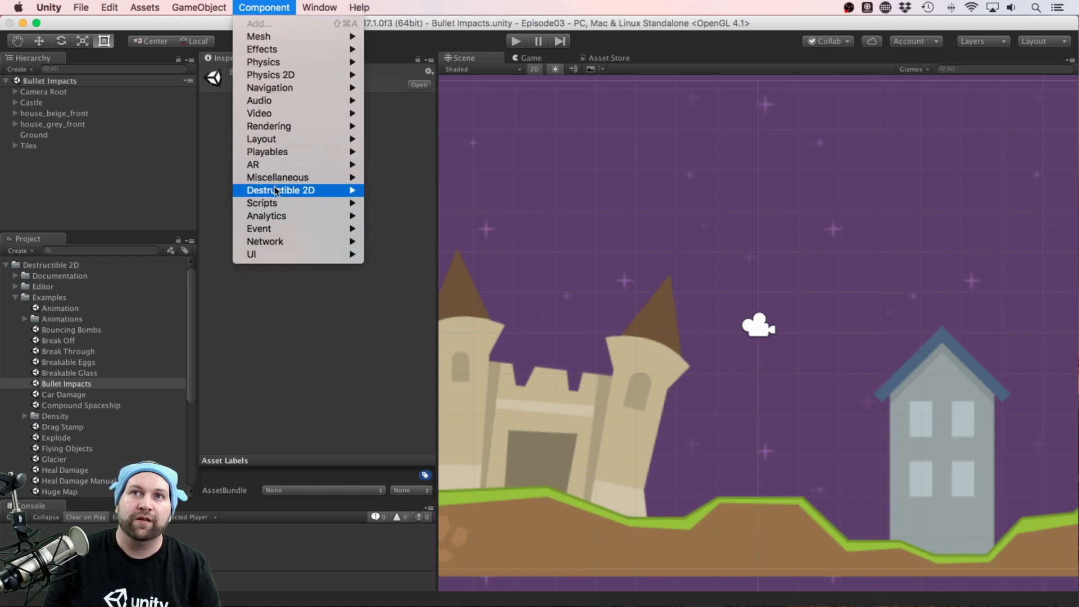
mouse_move(275, 192)
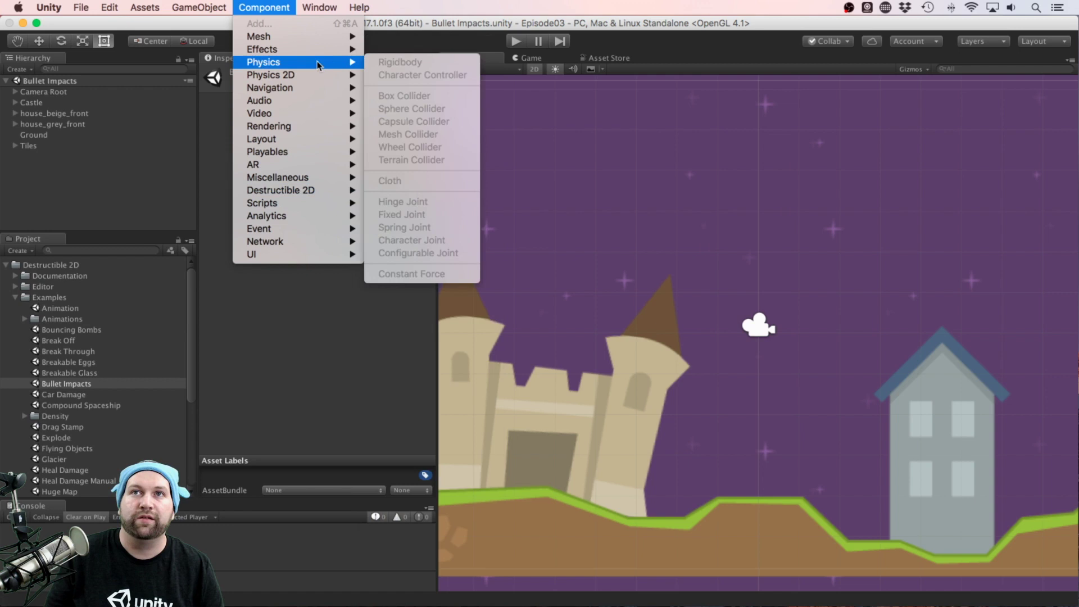
left_click(264, 7)
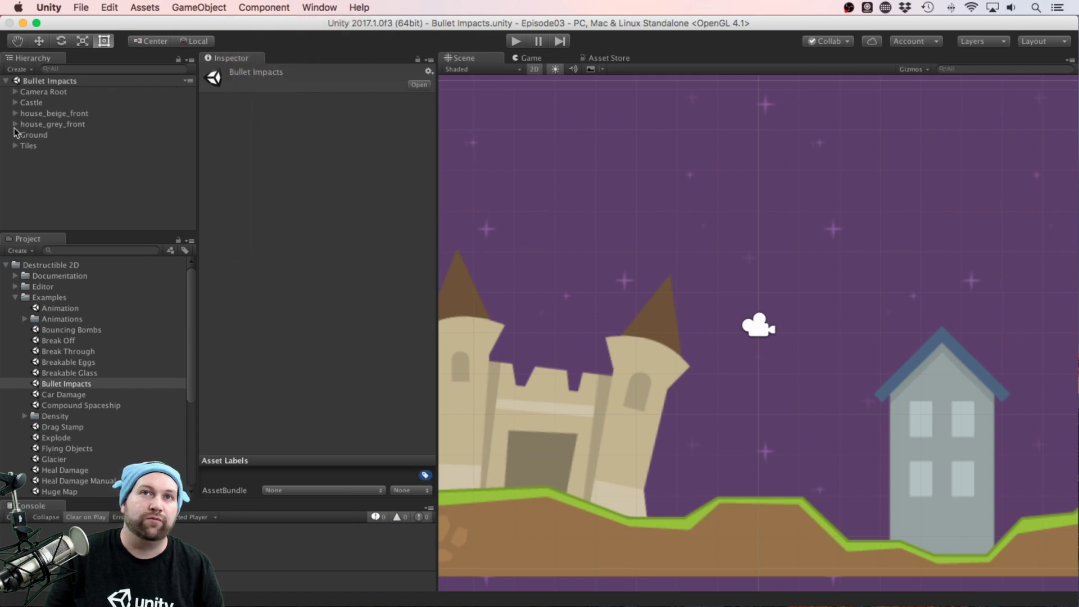
Expand Camera Root and Castle, scroll through Castle's components, then select Main Camera
left_click(15, 92)
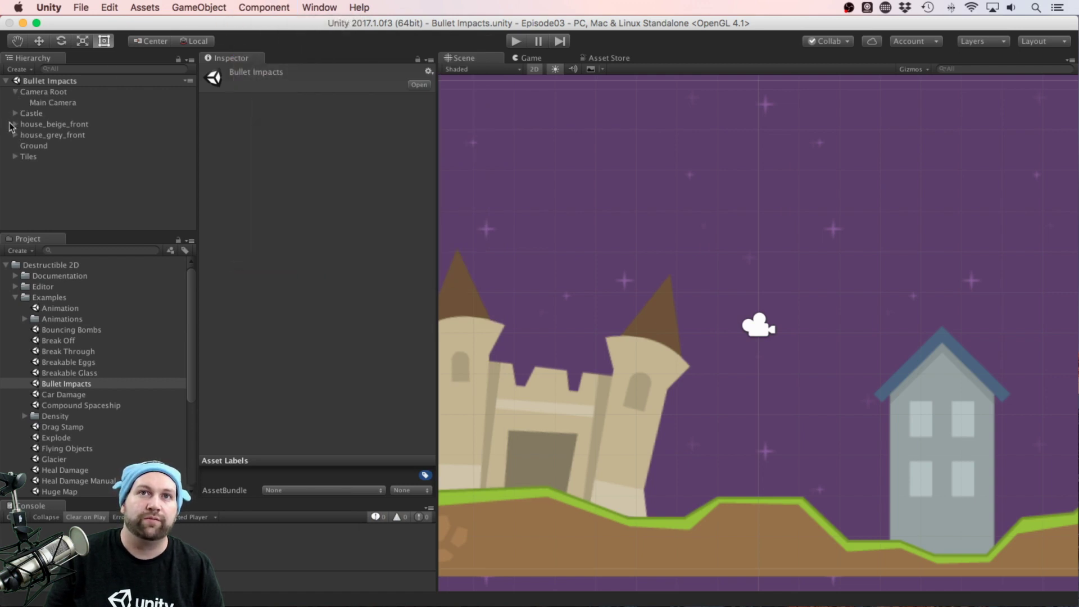
left_click(16, 113)
left_click(30, 113)
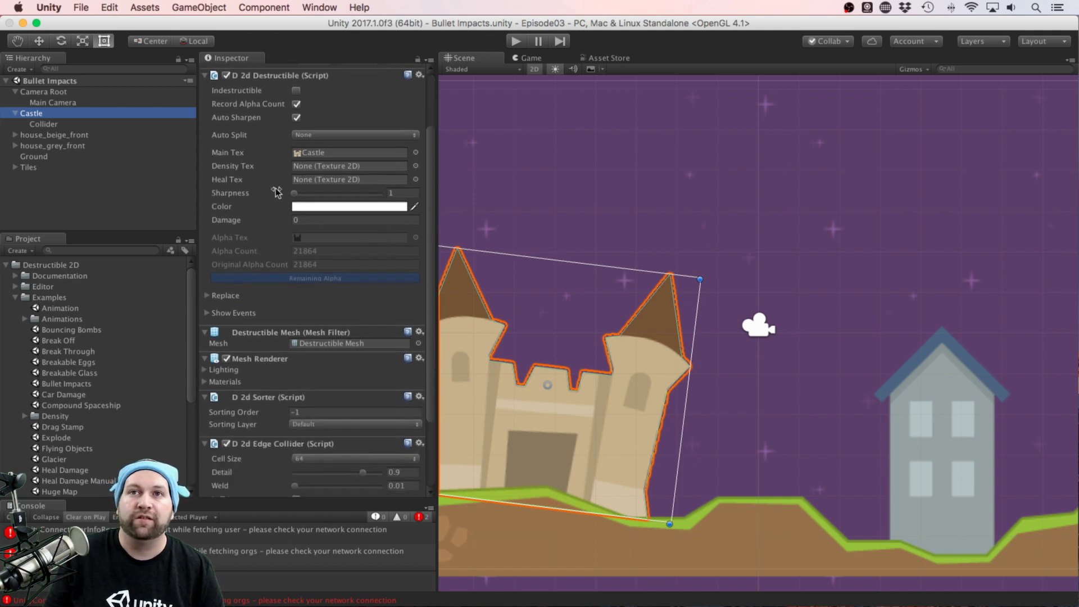
scroll(276, 193, "down", 5)
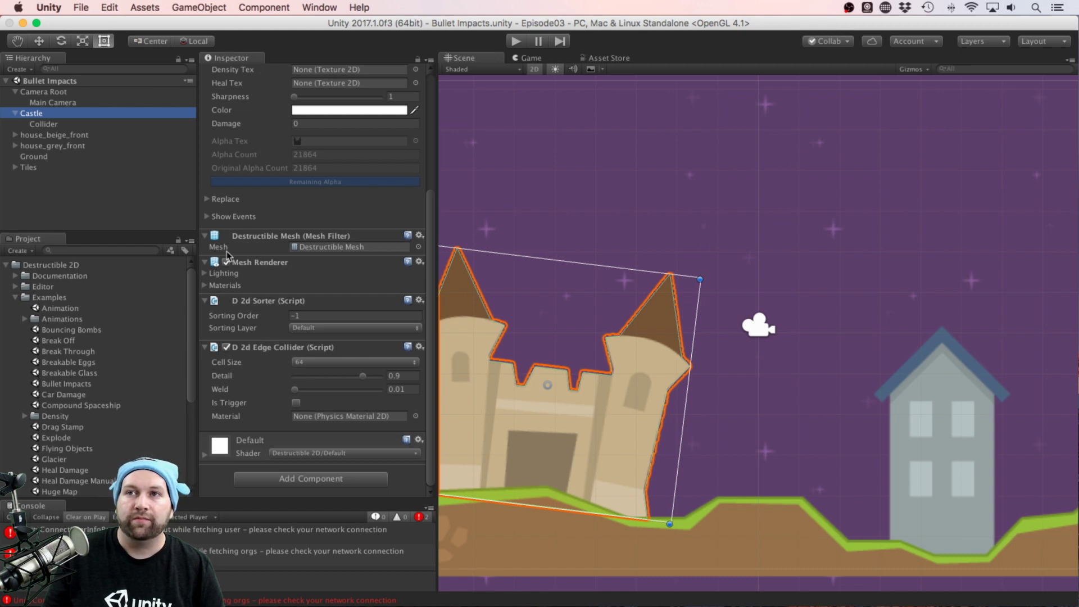
scroll(287, 253, "up", 5)
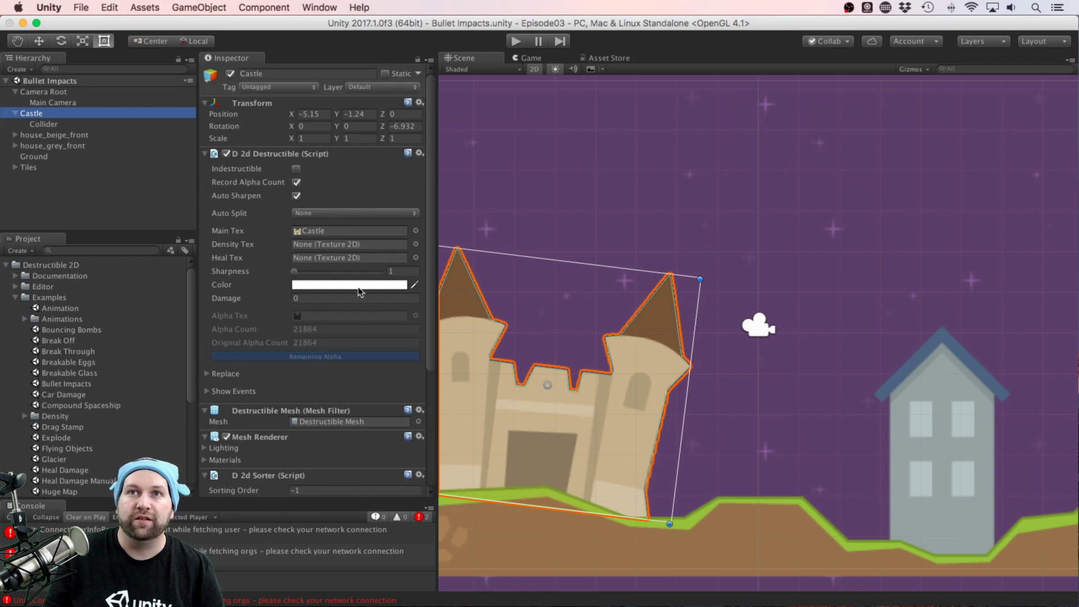
left_click(157, 102)
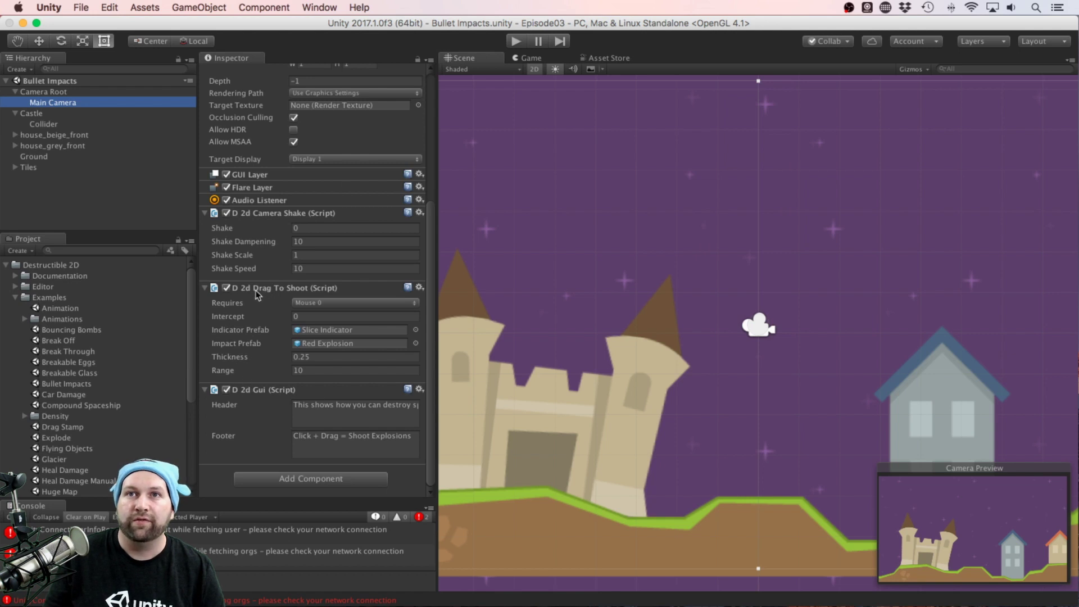
Replace Drag To Shoot's Red Explosion impact prefab with Green Explosion, then play and shoot the castle
left_click(319, 304)
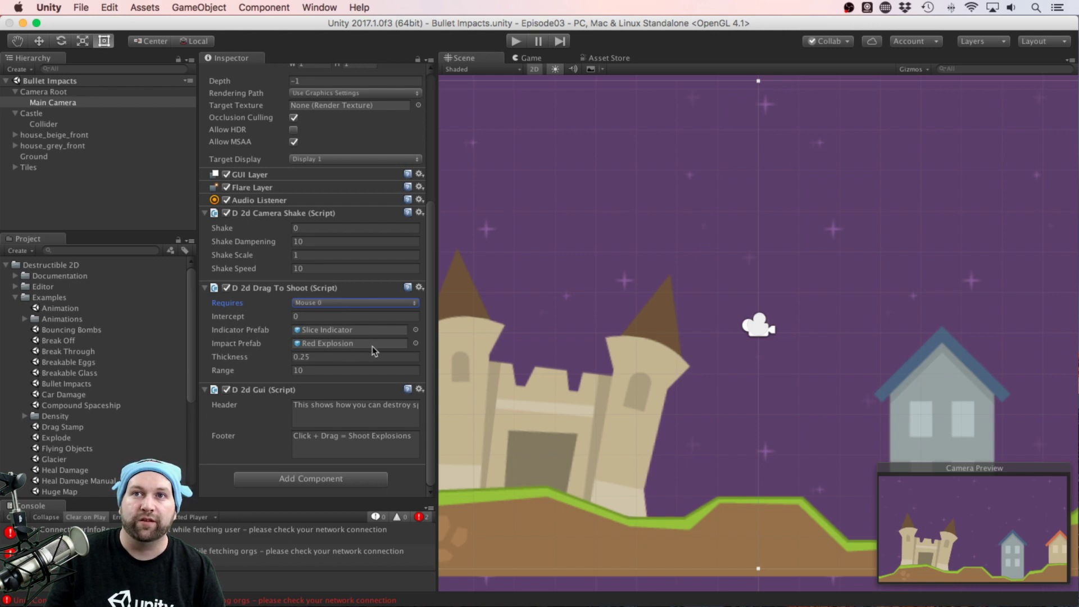
left_click(354, 344)
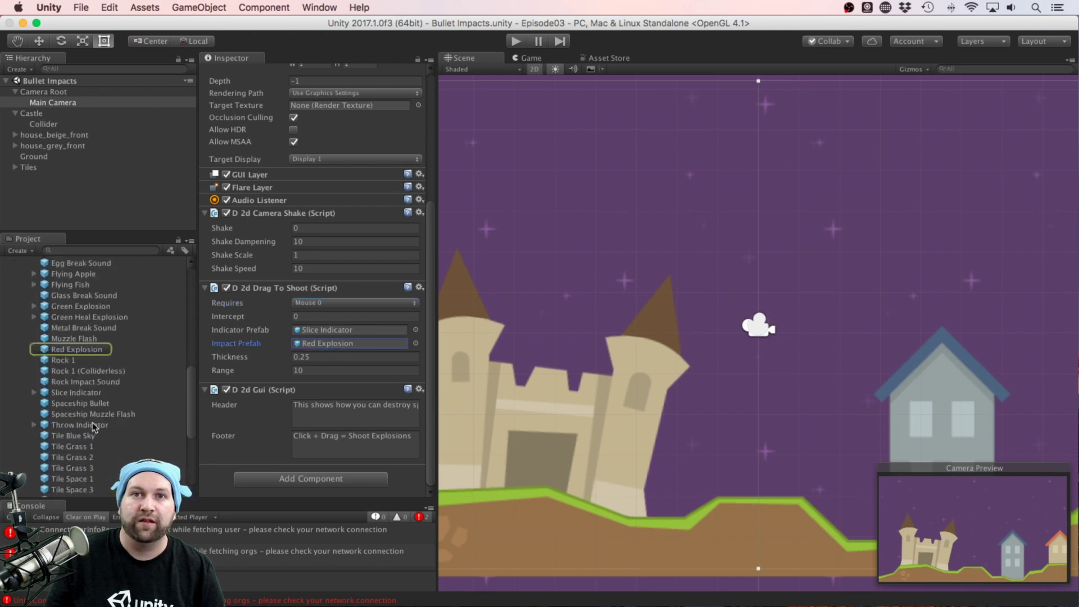
scroll(77, 366, "up", 8)
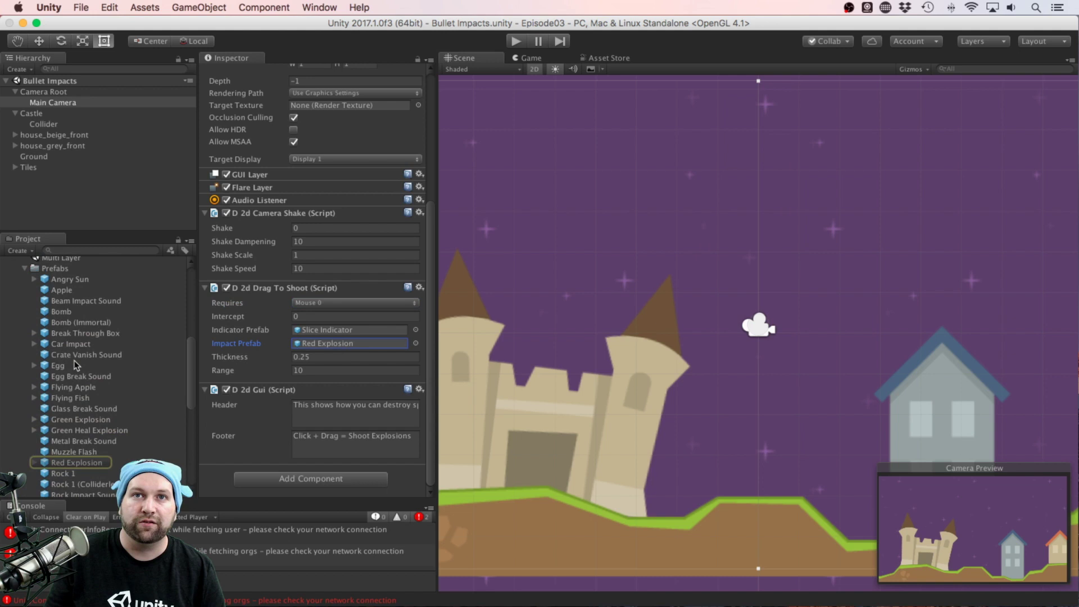
scroll(77, 365, "down", 3)
left_click_drag(78, 388, 331, 347)
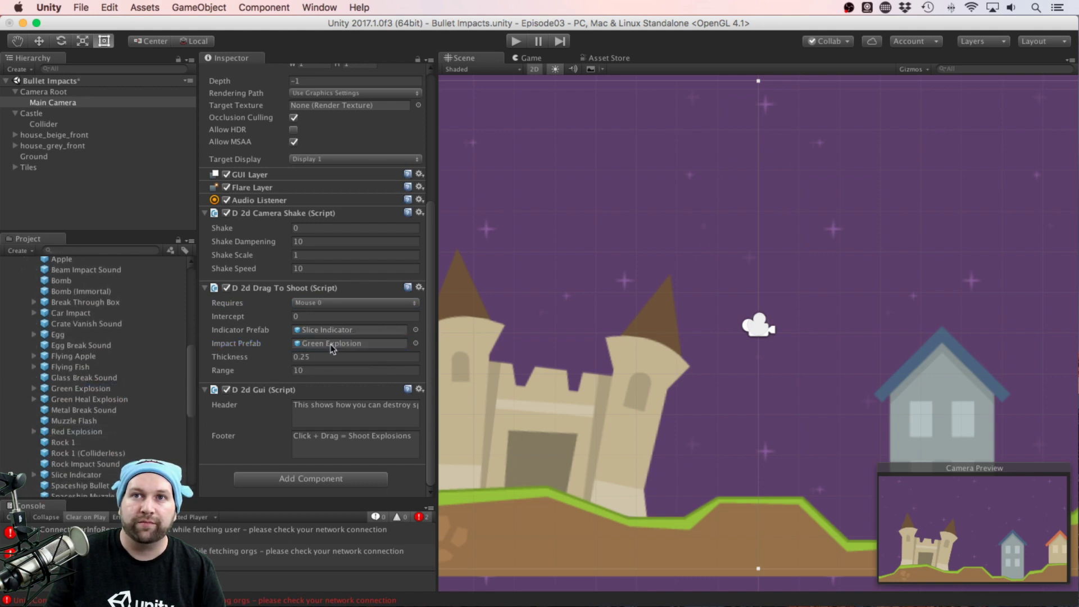
left_click(517, 42)
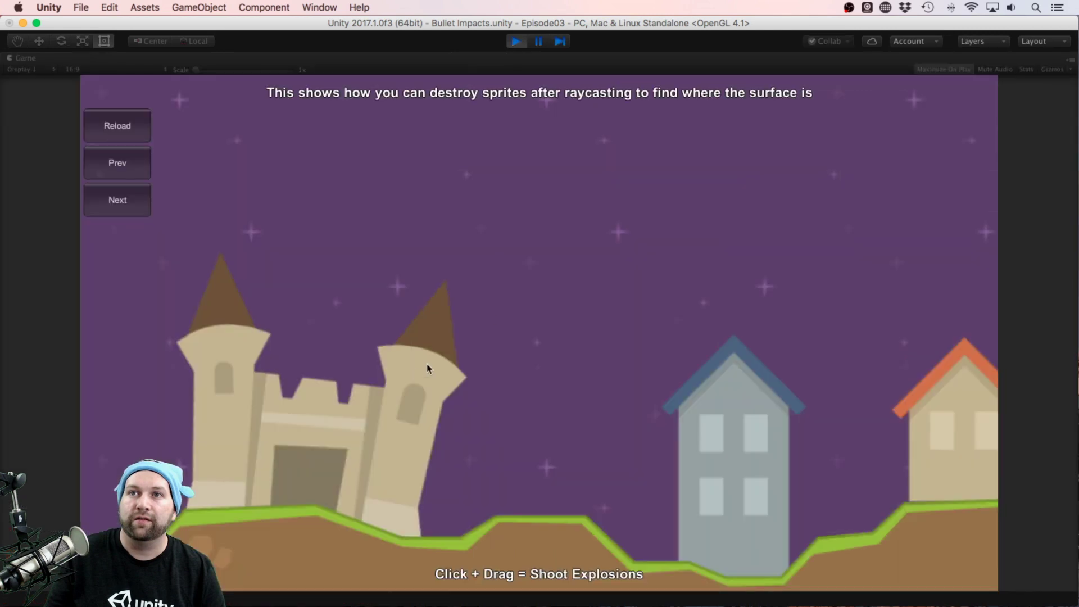
mouse_move(430, 366)
left_mouse_down()
mouse_move(431, 392)
mouse_move(508, 381)
mouse_move(659, 404)
mouse_move(655, 424)
mouse_move(489, 409)
left_mouse_up()
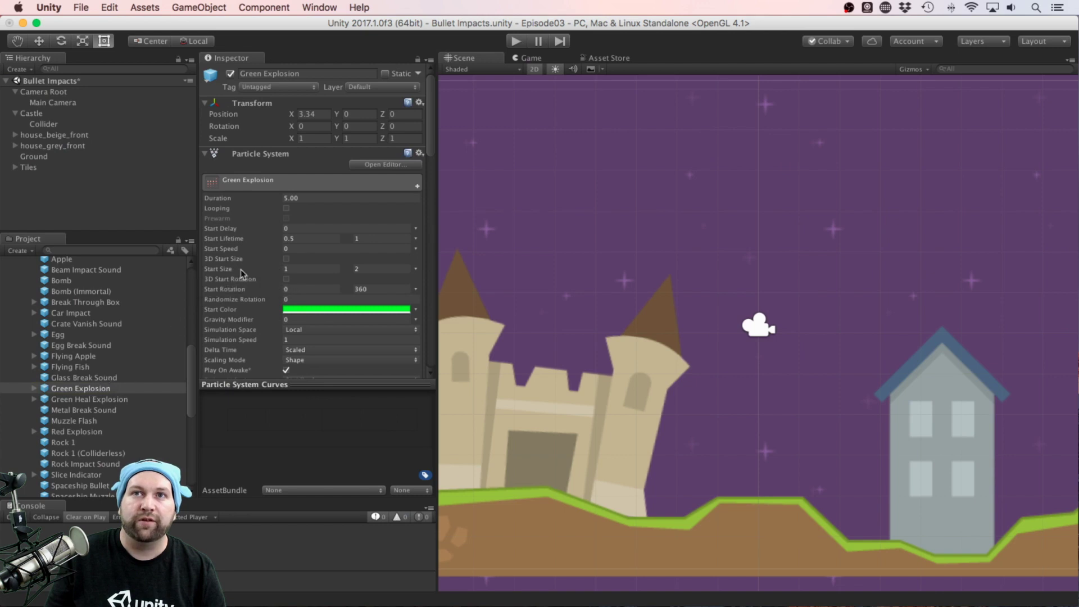
Swap D 2d Explosion's Stamp Tex from Star (Stamp) to Ring (Stamp), then enter Play mode
scroll(261, 269, "down", 5)
scroll(264, 250, "up", 3)
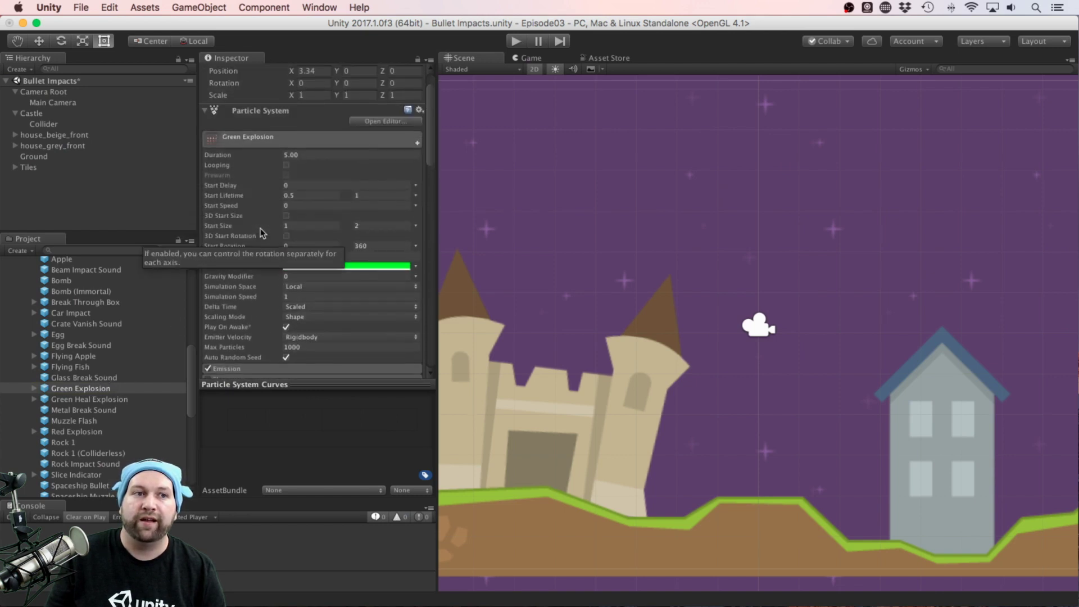
scroll(267, 236, "down", 10)
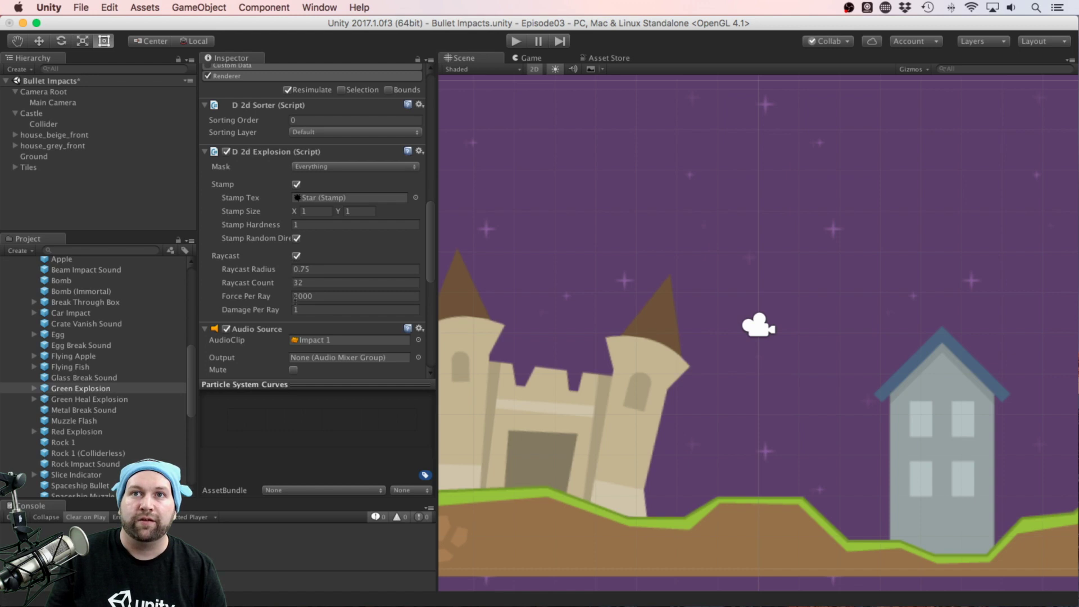
scroll(304, 225, "up", 3)
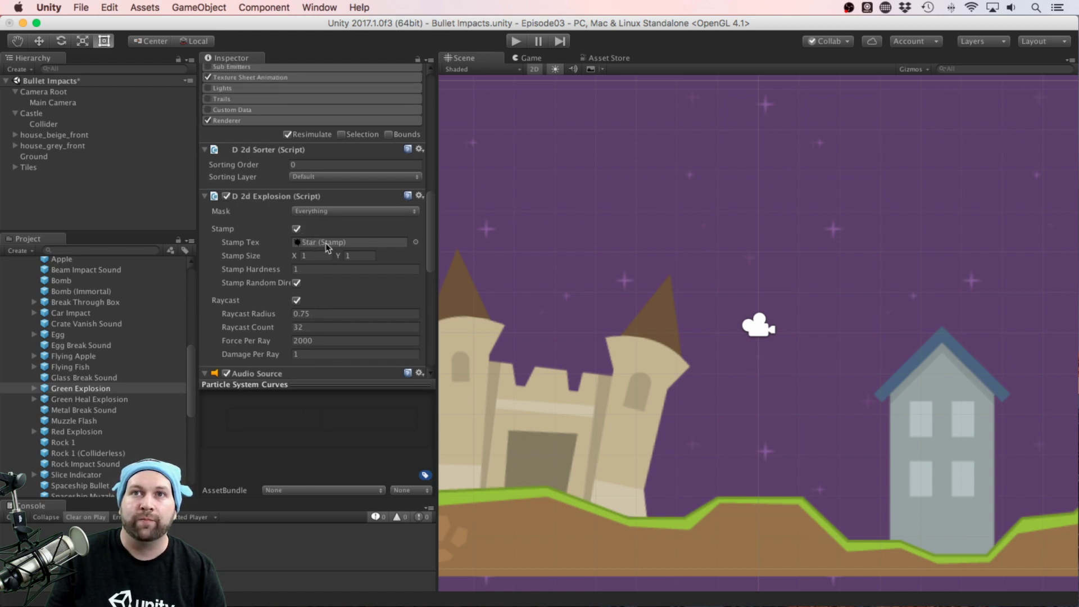
left_click(337, 243)
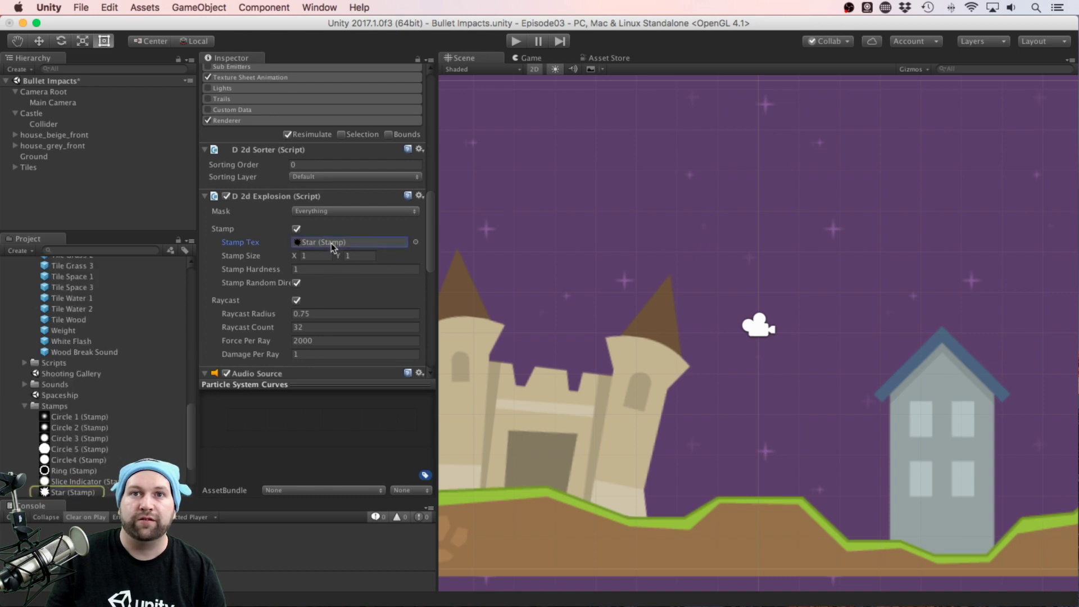
scroll(71, 458, "down", 3)
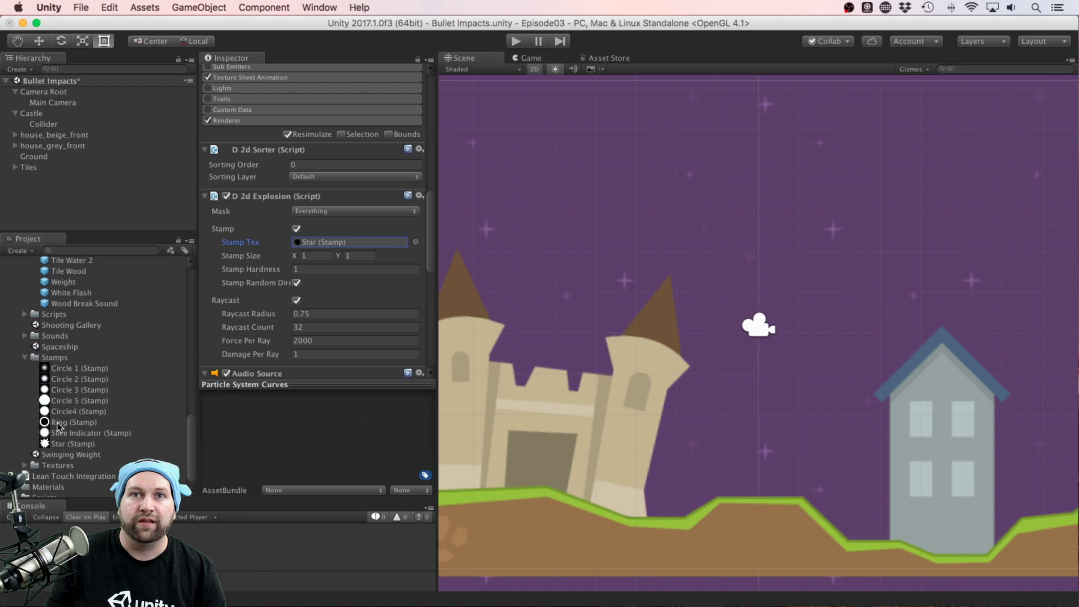
left_click_drag(58, 426, 322, 242)
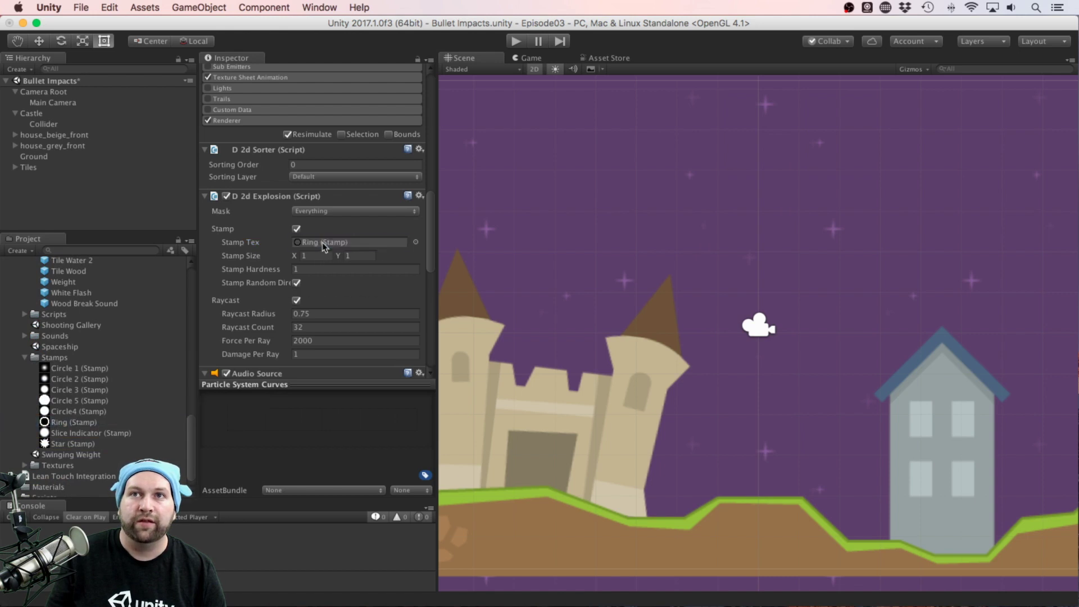
left_click(515, 41)
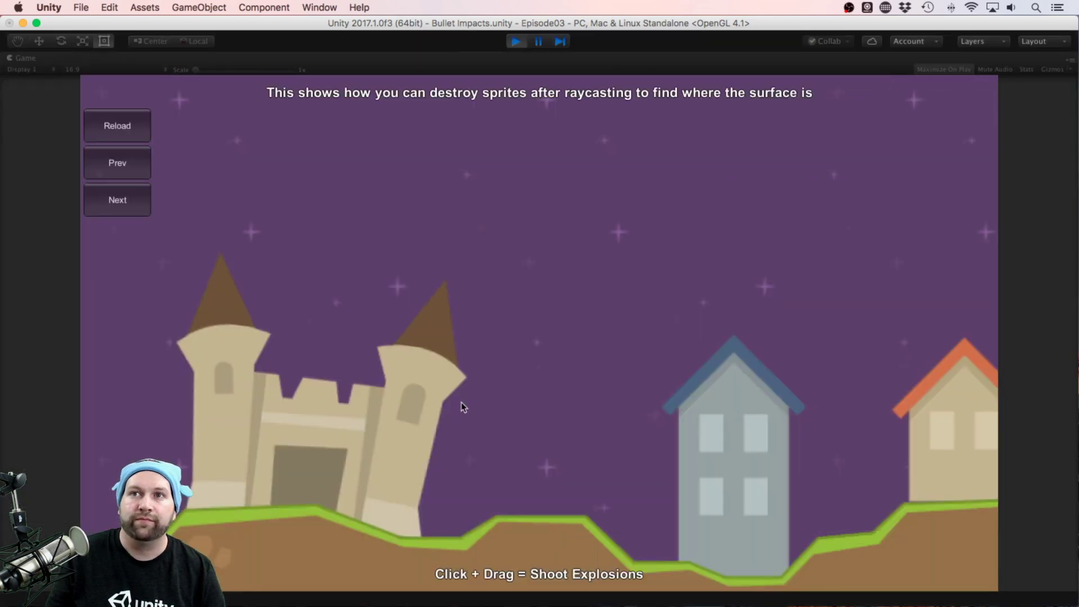
Blast three ring-shaped holes into the castle's right tower, then stop Play mode
left_click(461, 404)
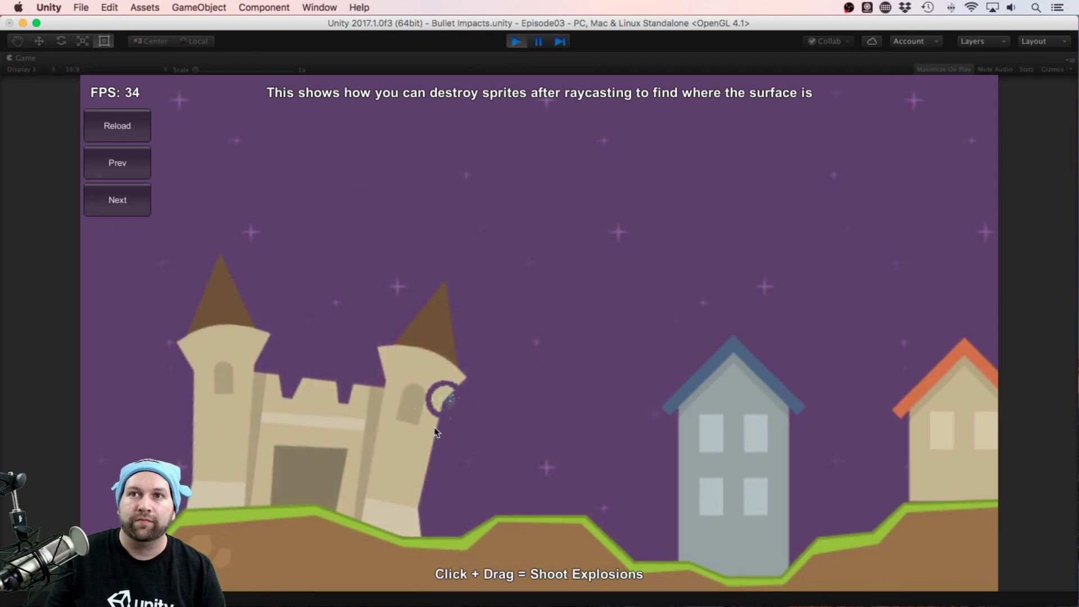
left_click(396, 423)
left_click(395, 423)
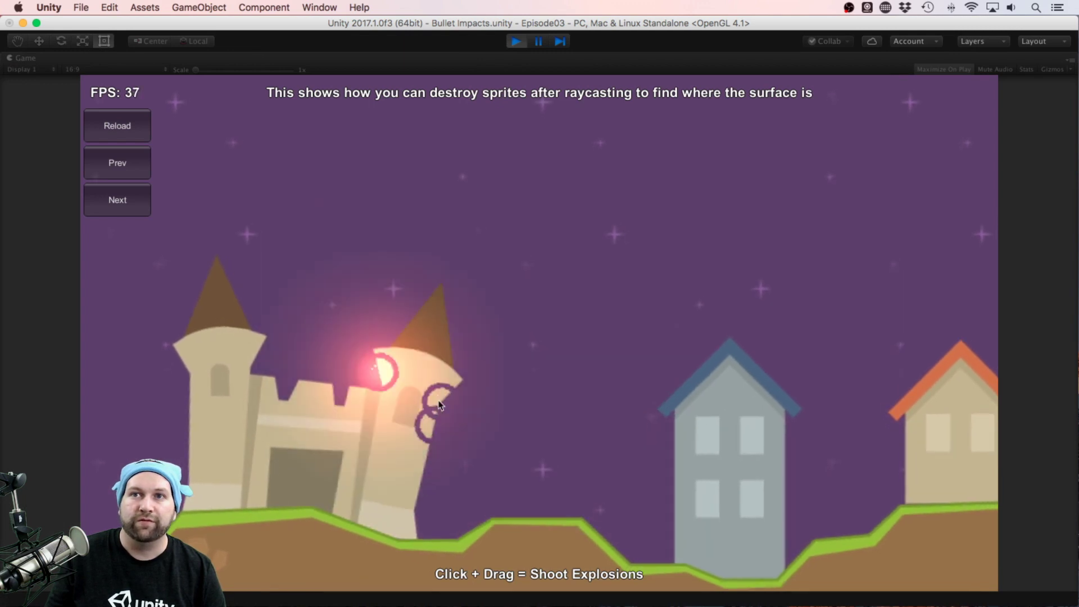
key("super+p")
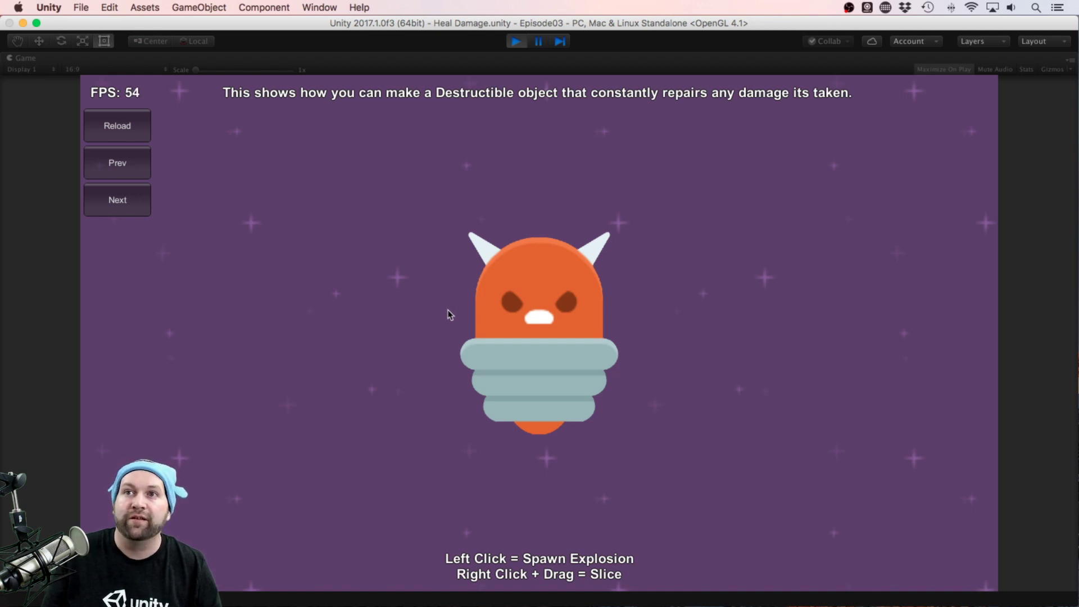
Blast the Angry Spring Man's sides, head and mouth repeatedly to watch it heal, then stop playing
left_click(476, 321)
left_click(501, 326)
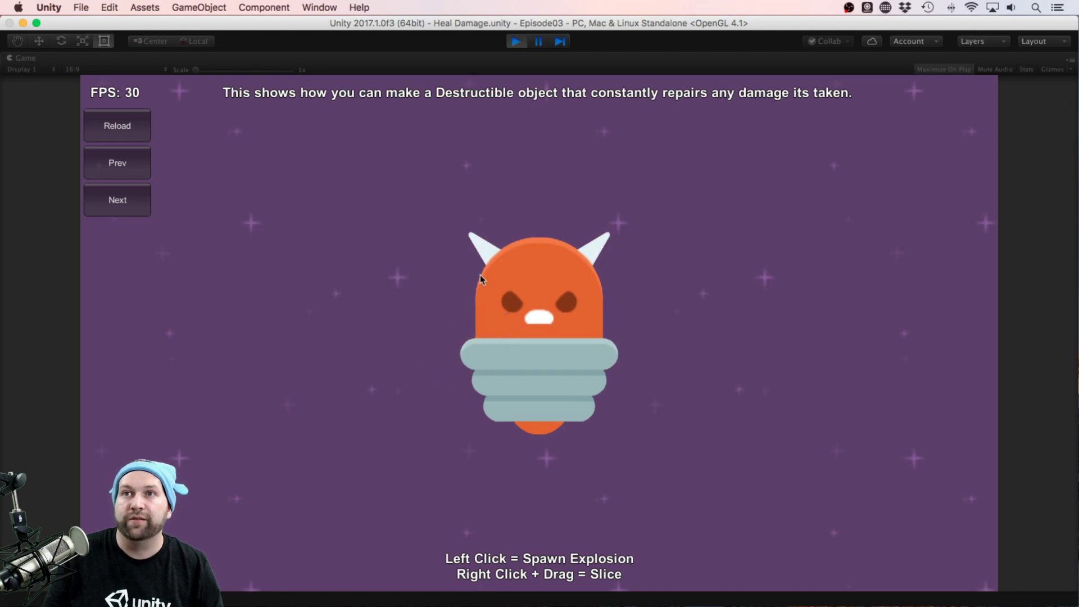
left_click(523, 256)
left_click(585, 284)
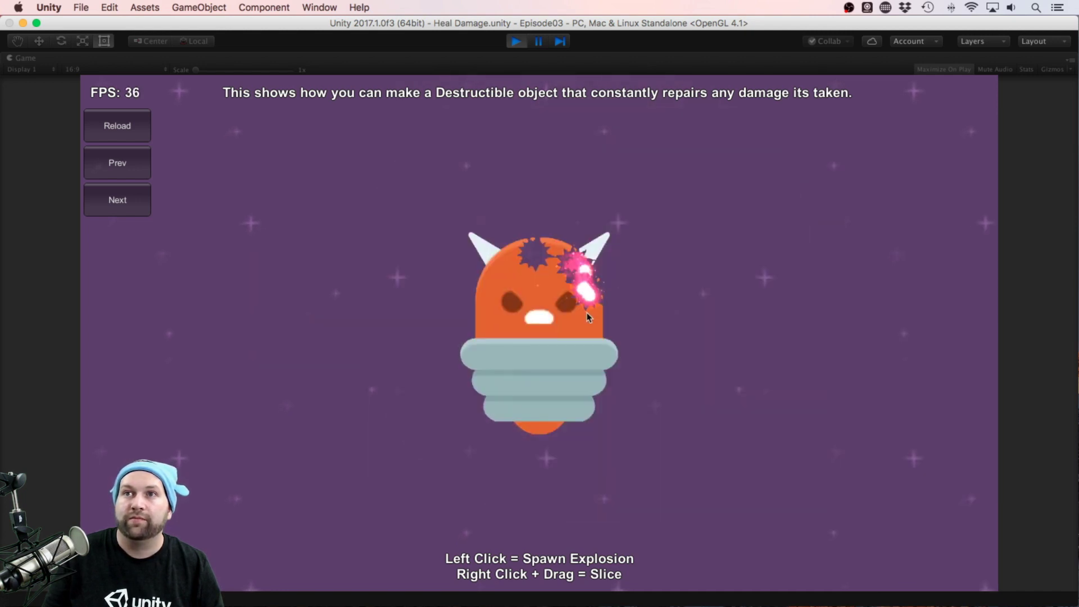
left_click(578, 315)
left_click(531, 316)
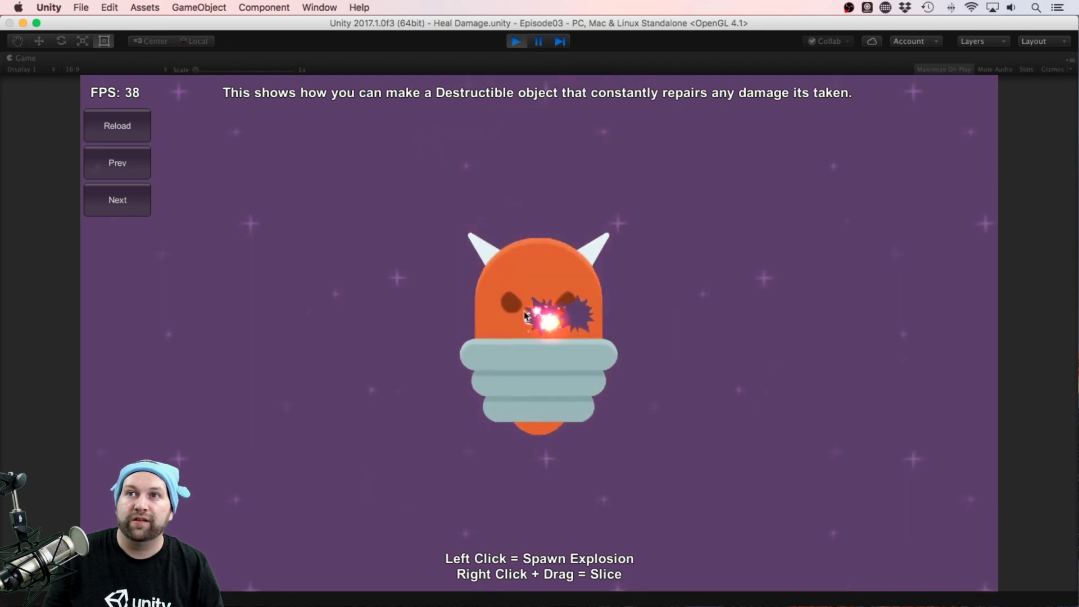
left_click(517, 284)
left_click(537, 262)
left_click(562, 275)
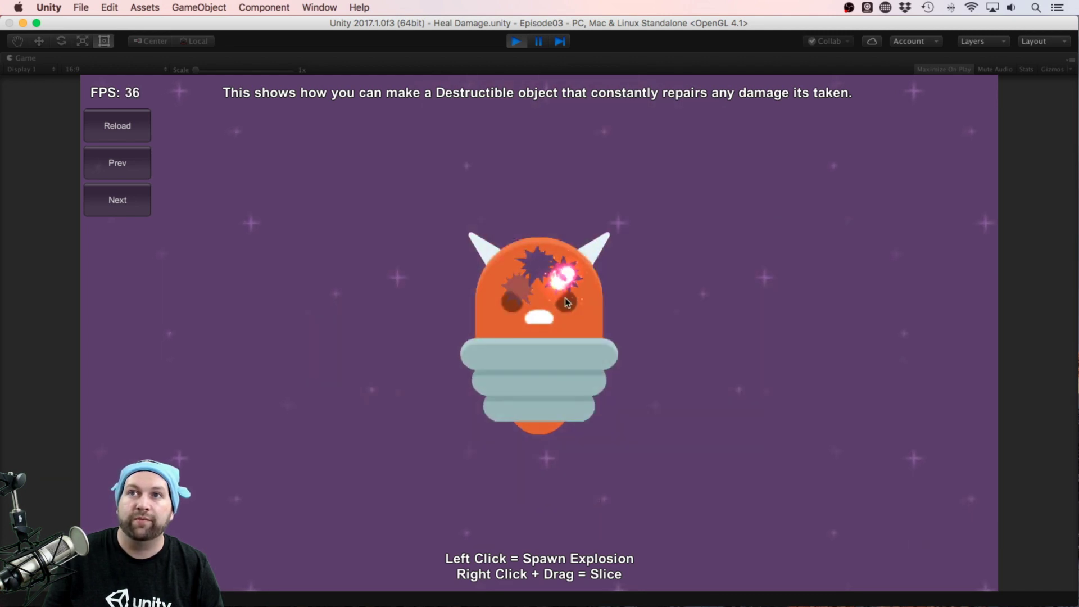
left_click(516, 42)
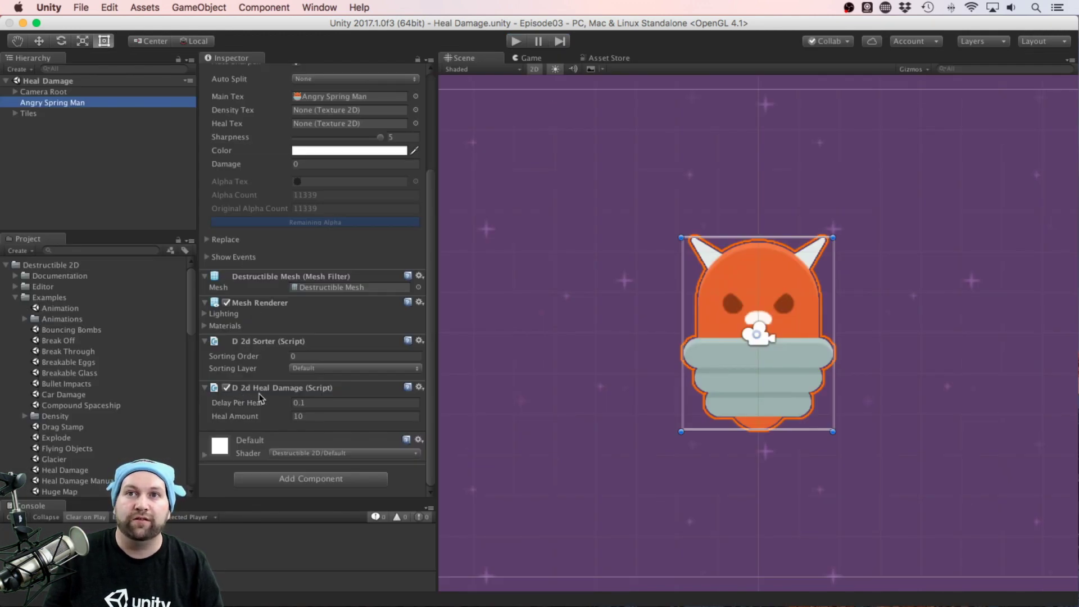
Collapse the Examples folder under Destructible 2D and select the Scripts folder
left_click(4, 267)
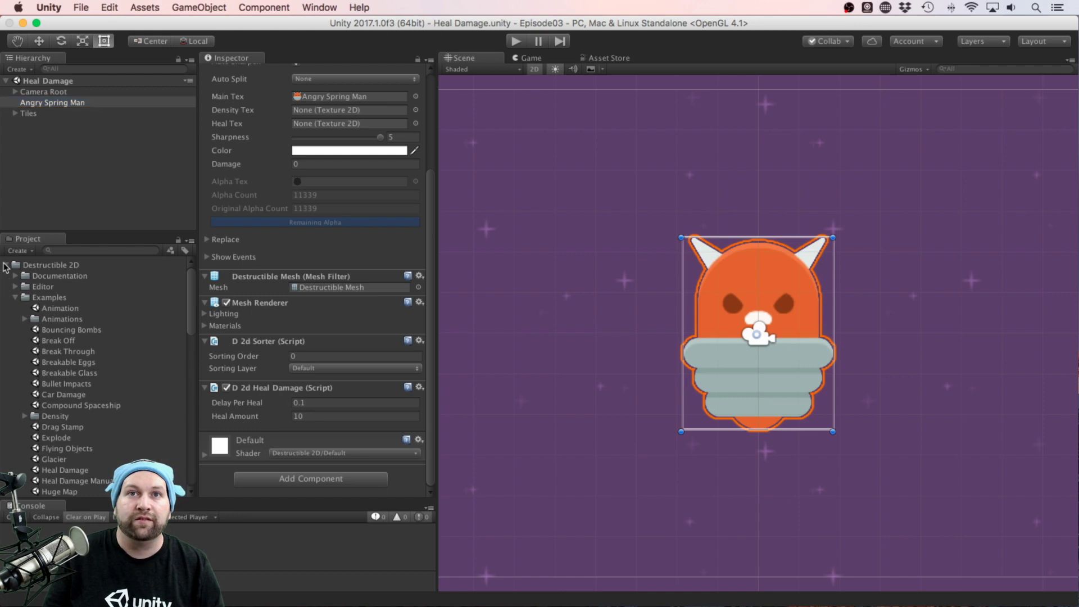
left_click(5, 265)
left_click(6, 265)
left_click(15, 298)
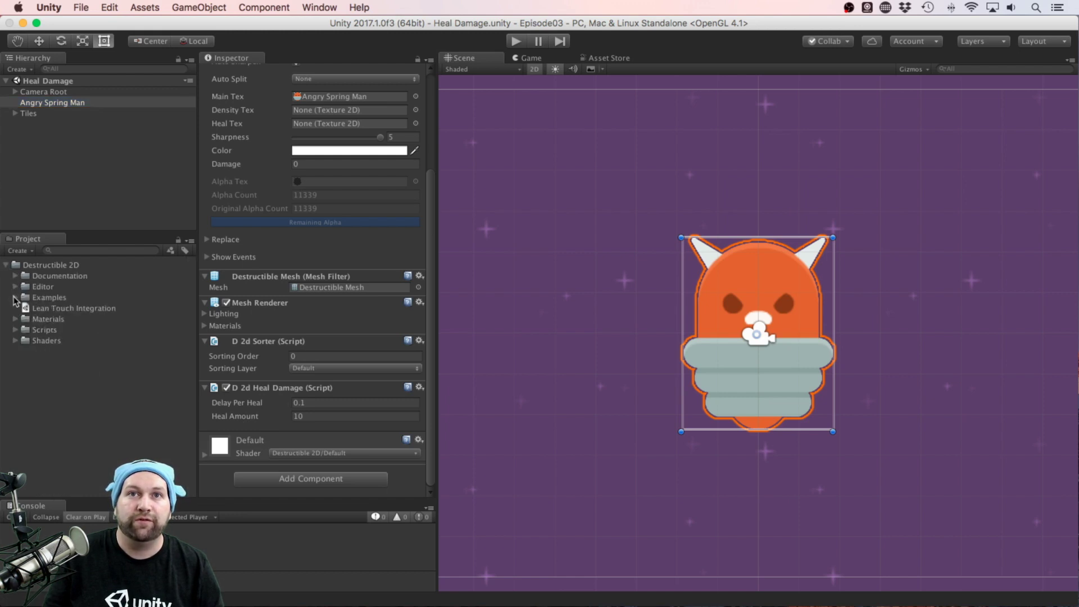
left_click(22, 331)
left_click(15, 330)
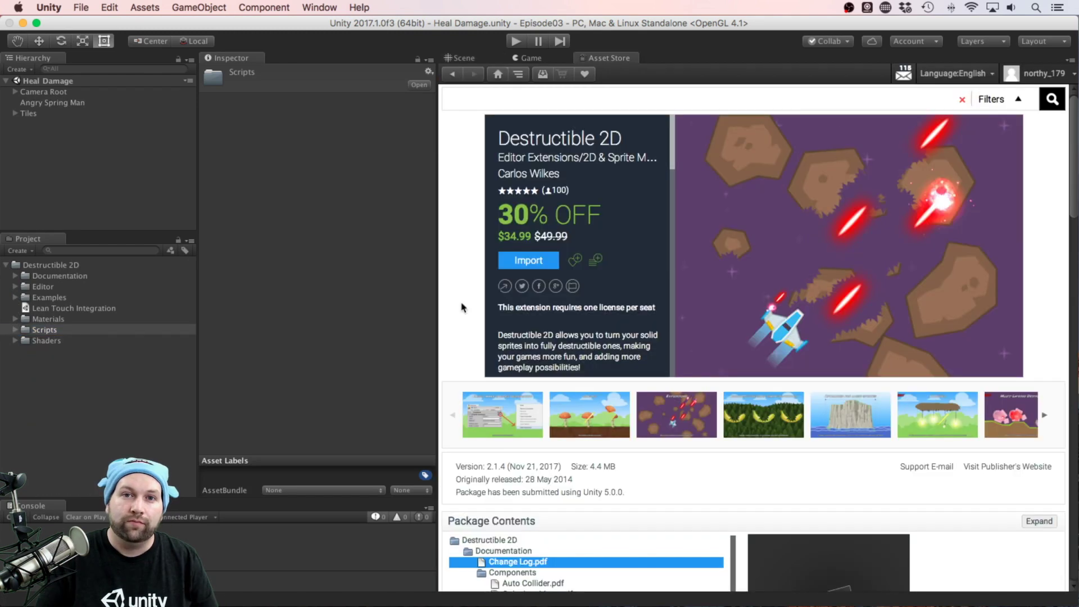